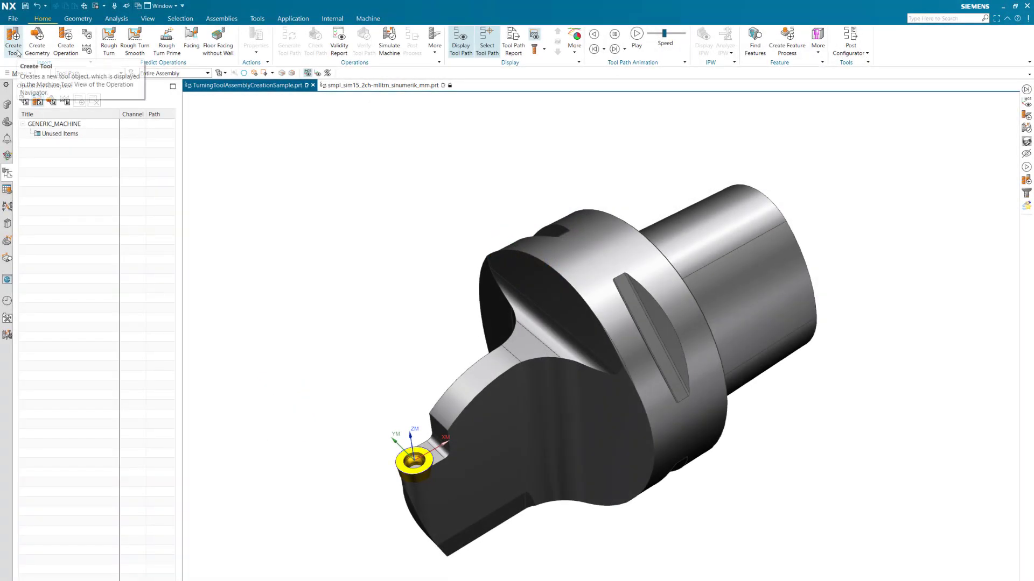
- Create a turning tool of type create_assembly_tool_turn_standard with the name TURNING_TOOL_STD_SOLID
click(14, 43)
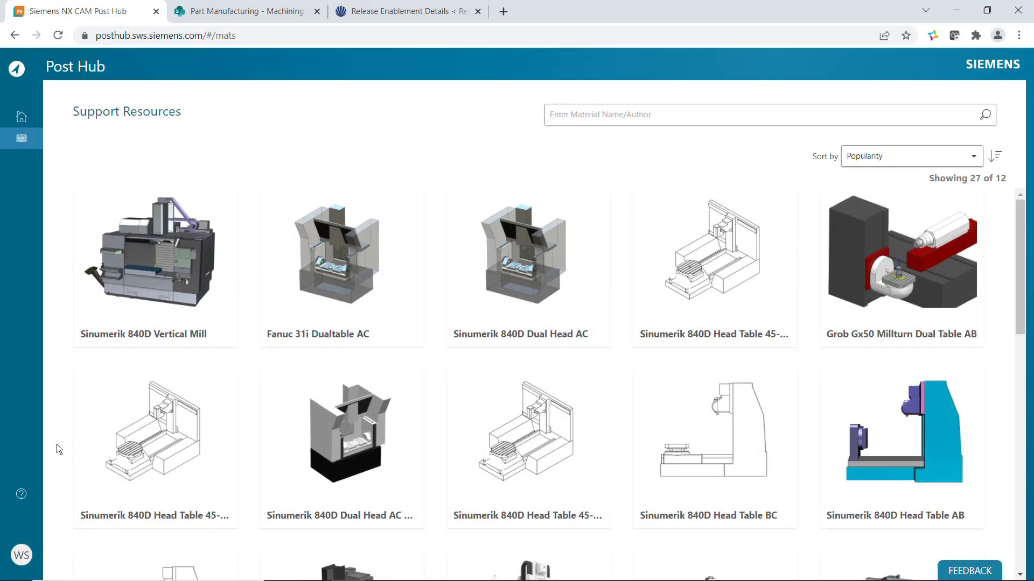
scroll(57, 446, down, 15)
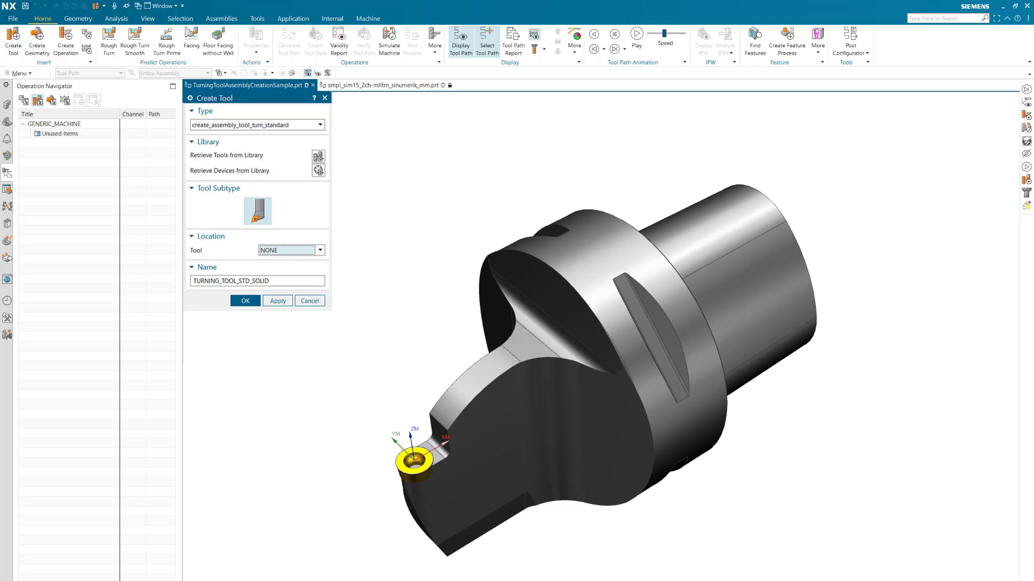
click(245, 301)
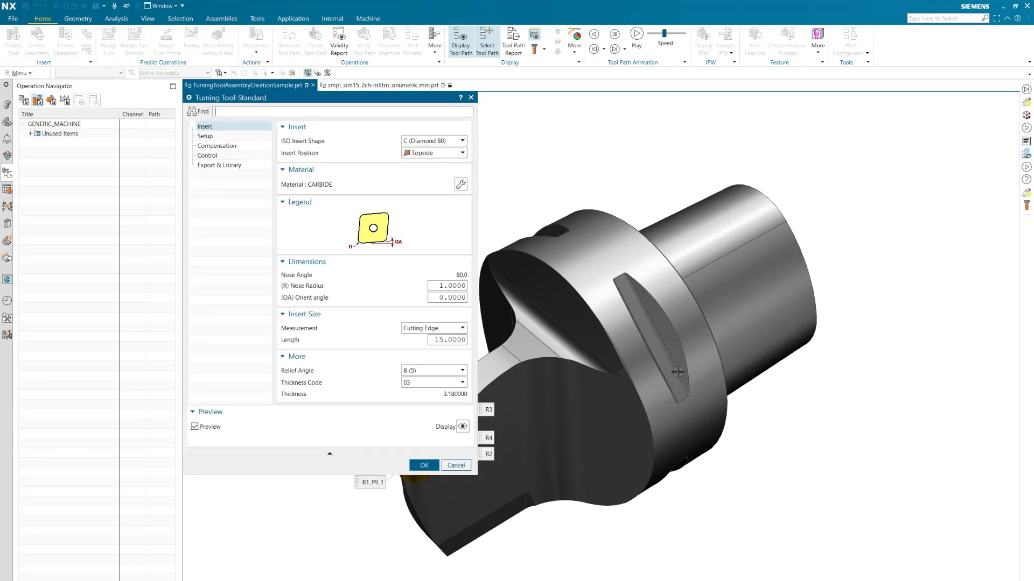
- Set the ISO insert shape to R (Round) and the button diameter to 8 to match the modelled insert
scroll(739, 375, down, 3)
scroll(558, 435, up, 5)
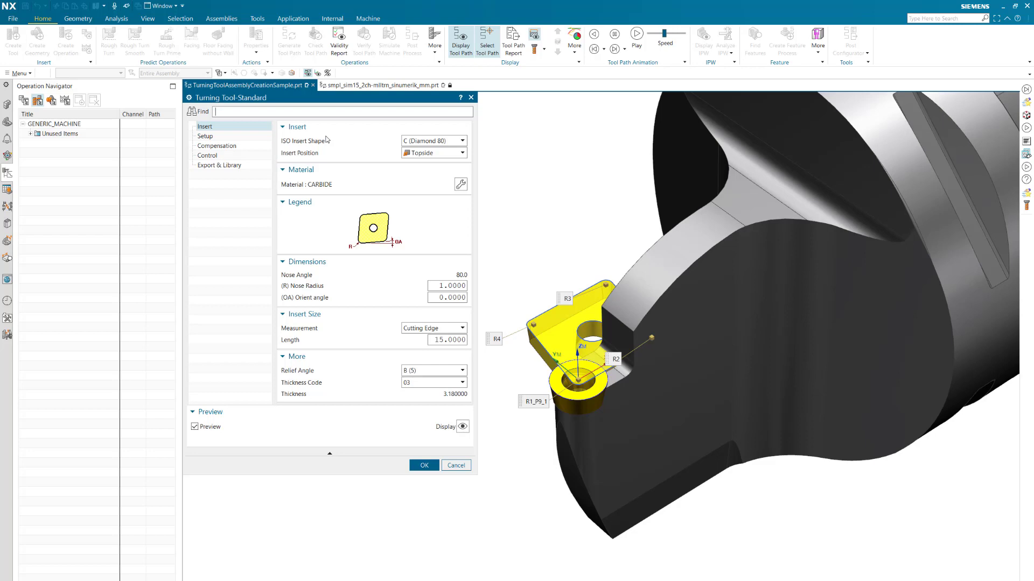
click(429, 141)
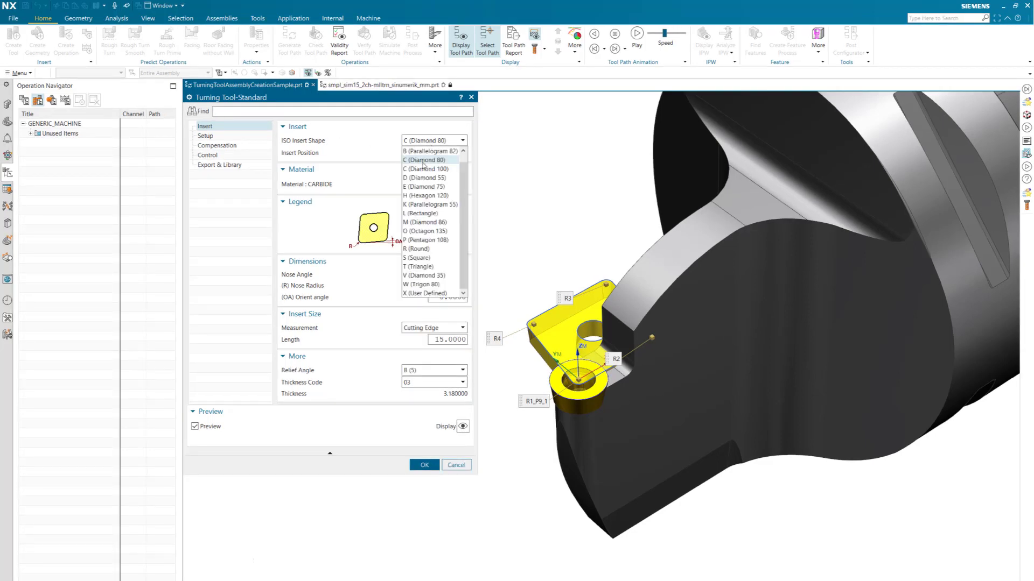
click(429, 249)
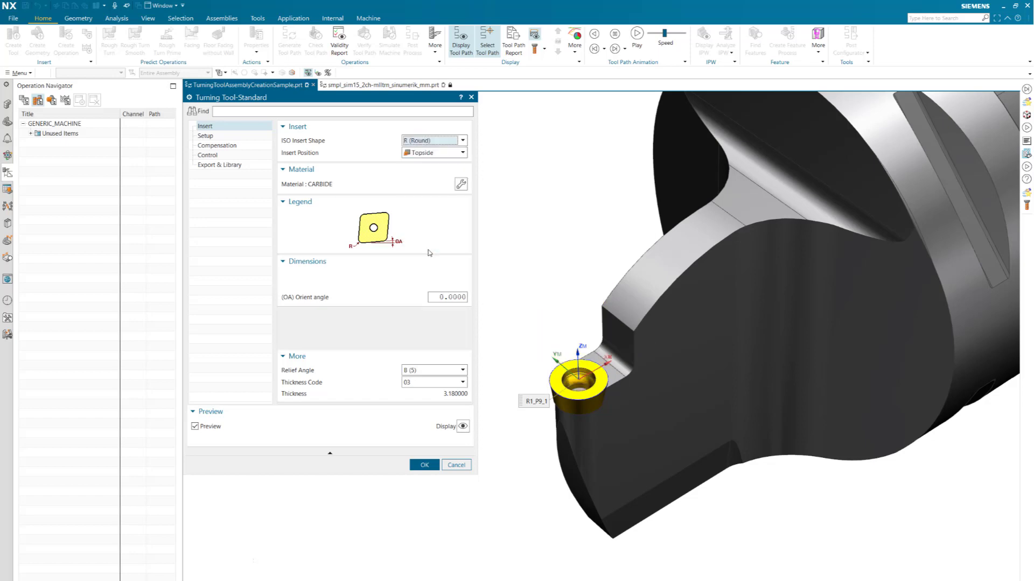
click(438, 276)
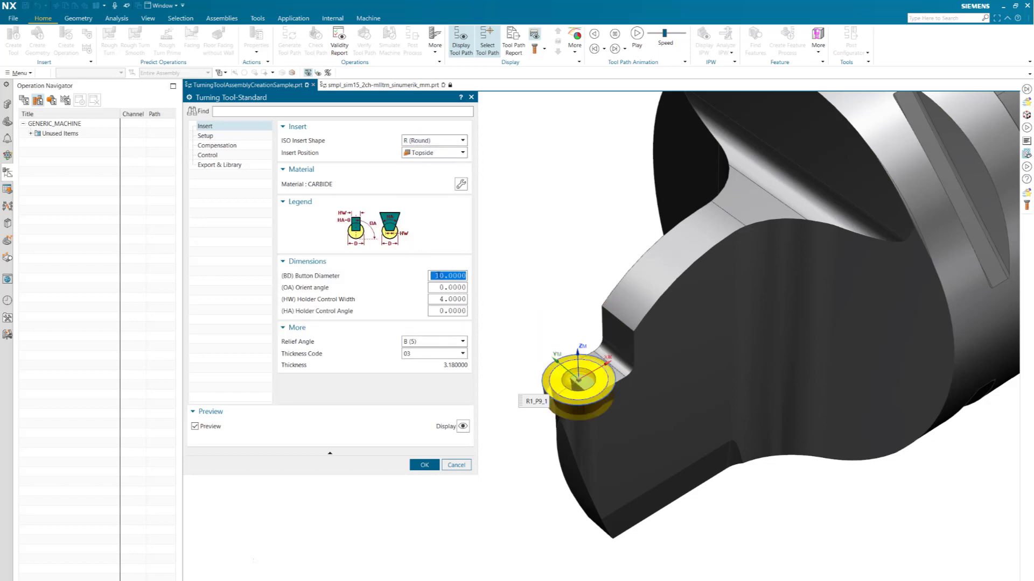
text(8)
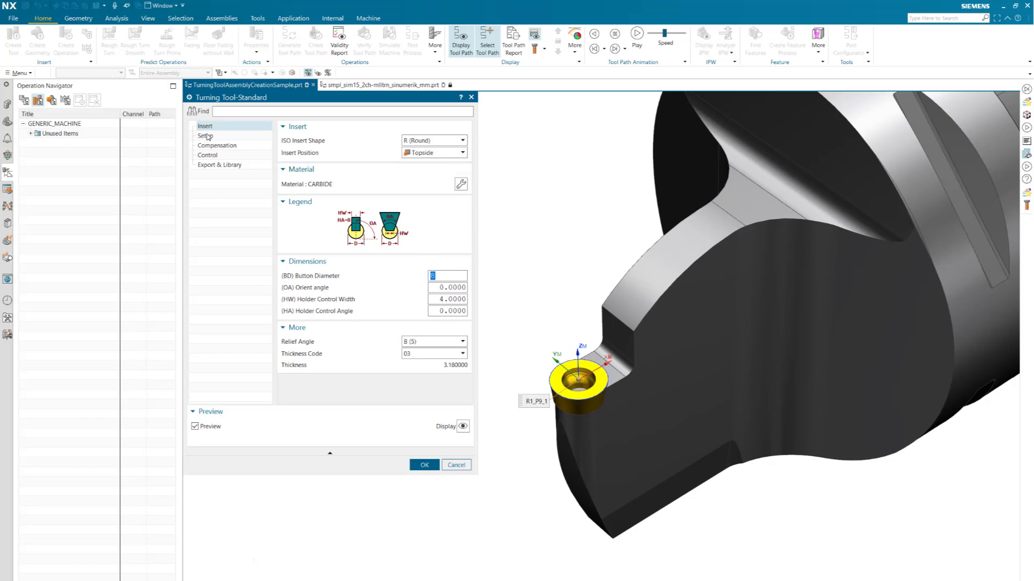
- Place the tool's mounting junction at the centre of the holder flange's circular edge on the shank side, at X 61, Y 0, Z 0
click(205, 135)
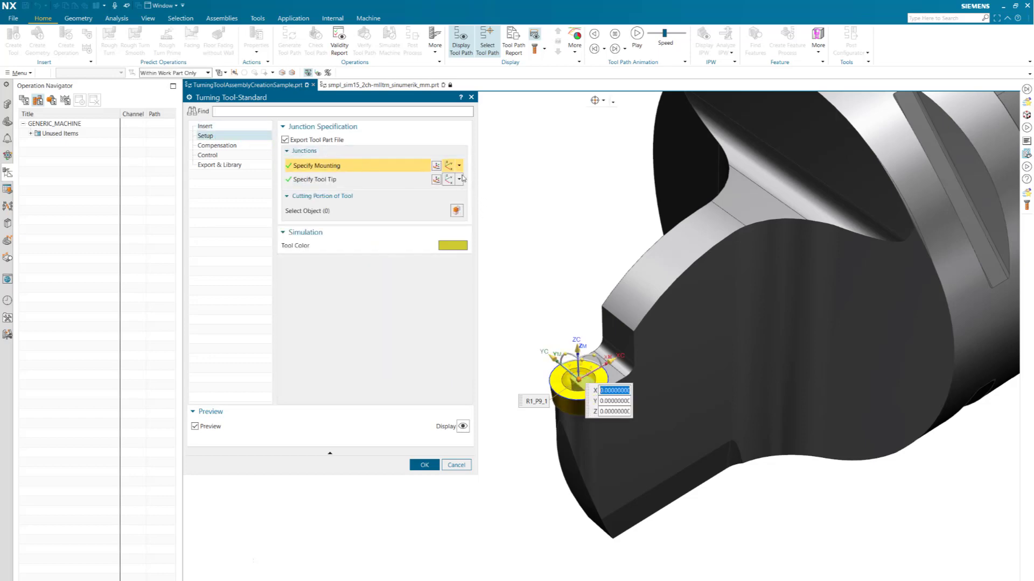
click(437, 166)
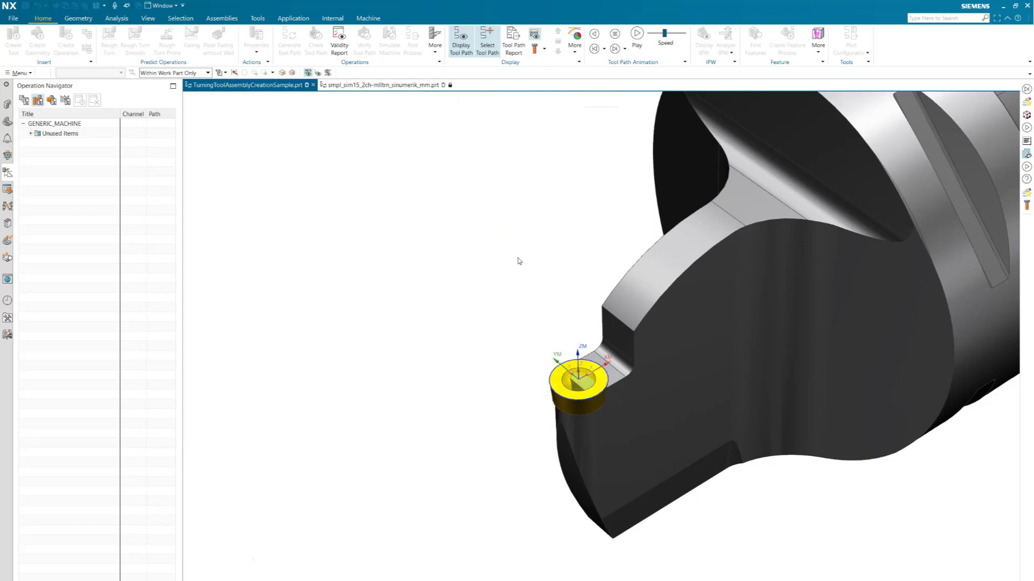
scroll(518, 261, down, 5)
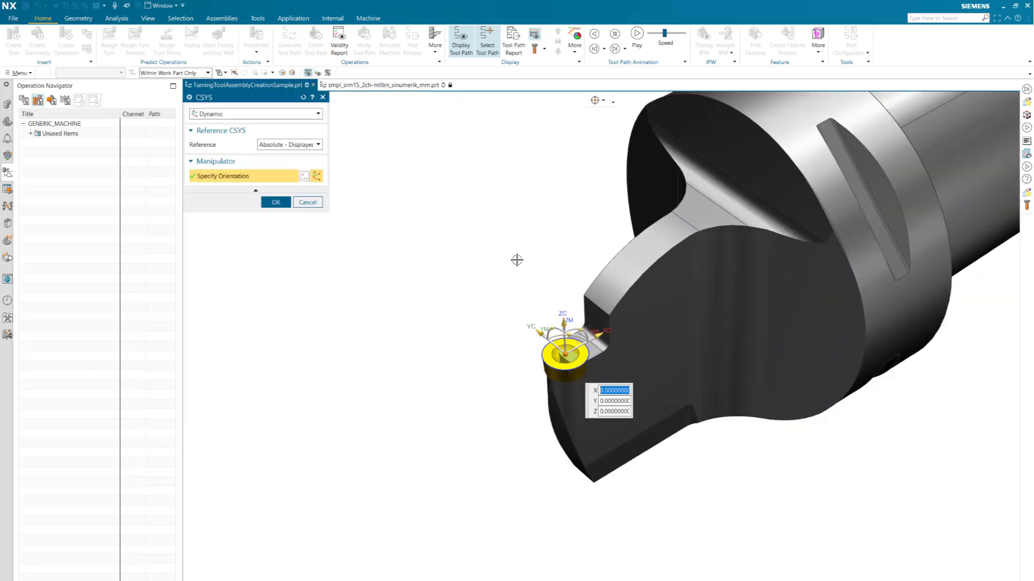
middle_drag(677, 286, 620, 198)
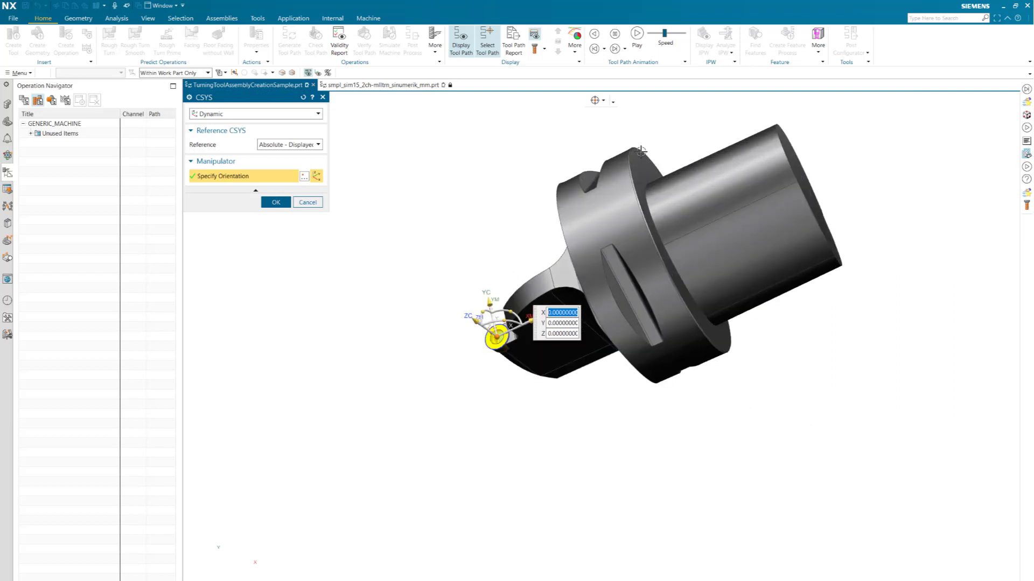
scroll(617, 152, up, 5)
click(304, 176)
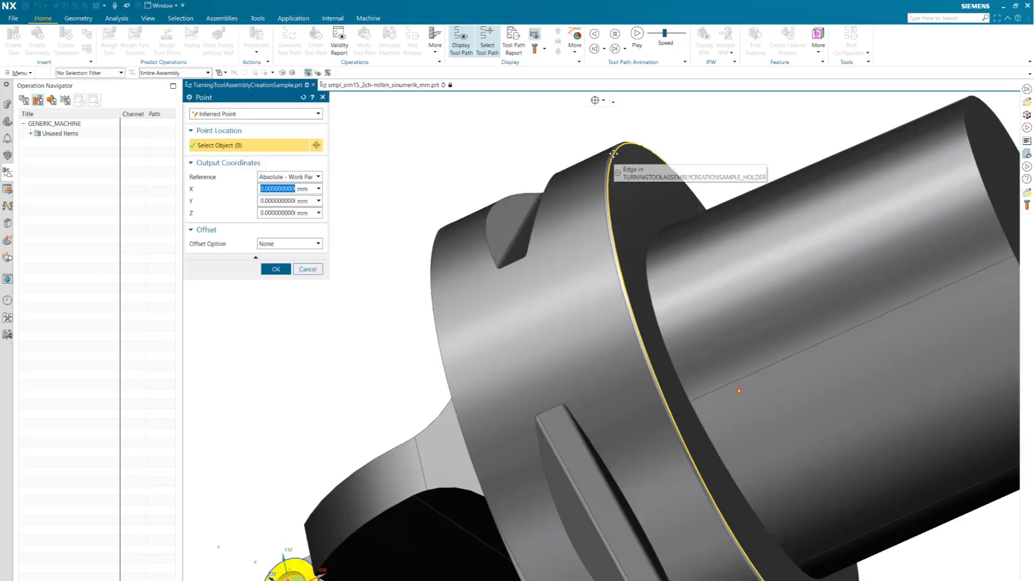
click(275, 269)
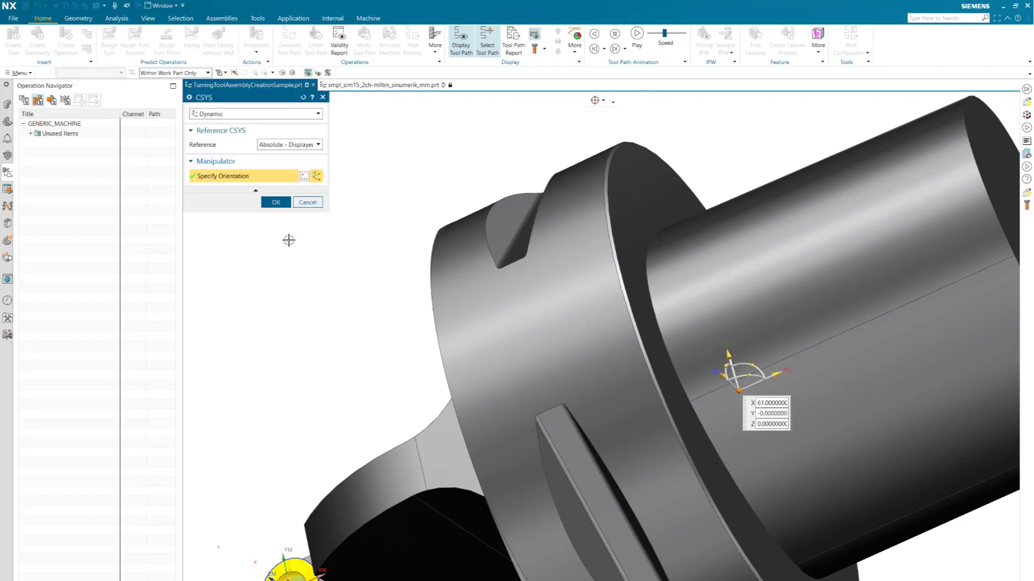
click(276, 202)
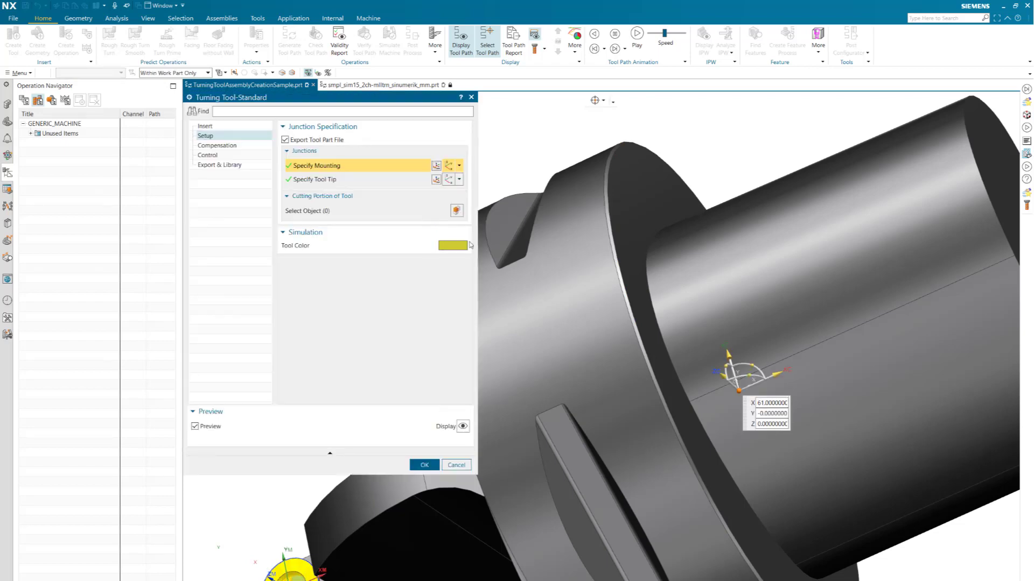
- Specify the tool tip junction at the centre of the round insert, at X 0, Y 0, Z 0
middle_drag(614, 208, 693, 254)
scroll(694, 254, down, 4)
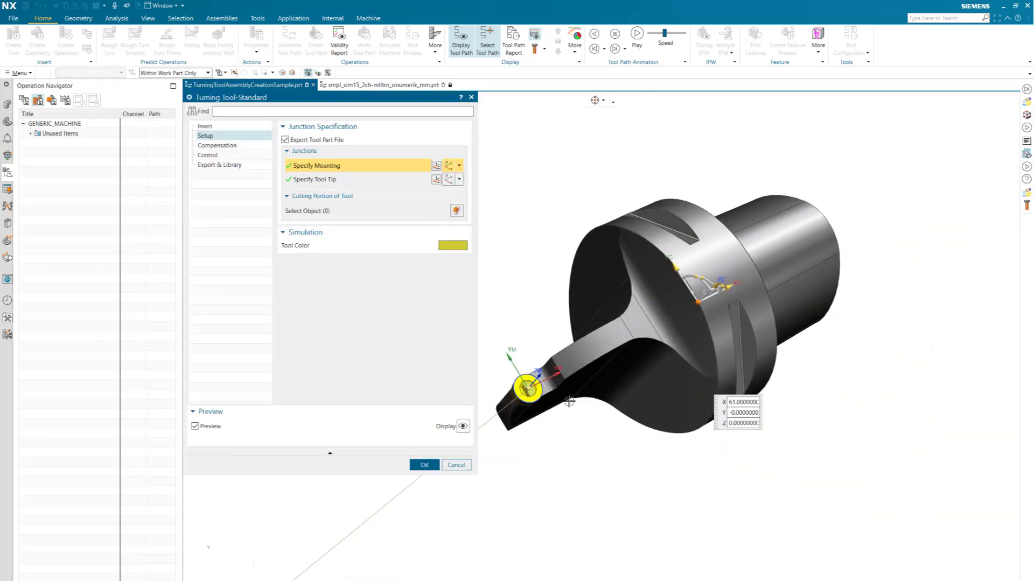
scroll(569, 402, up, 5)
click(423, 180)
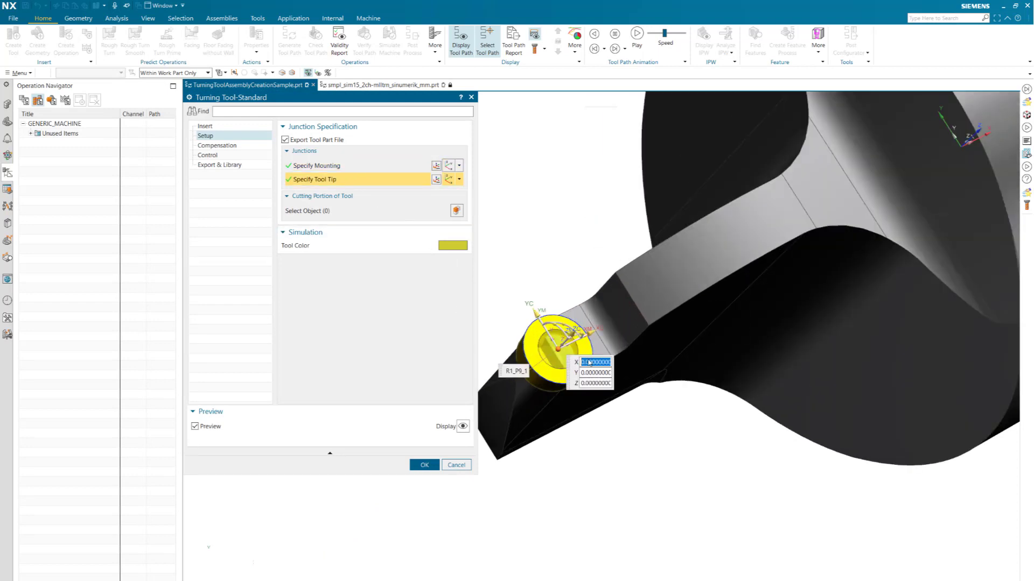
scroll(589, 362, up, 4)
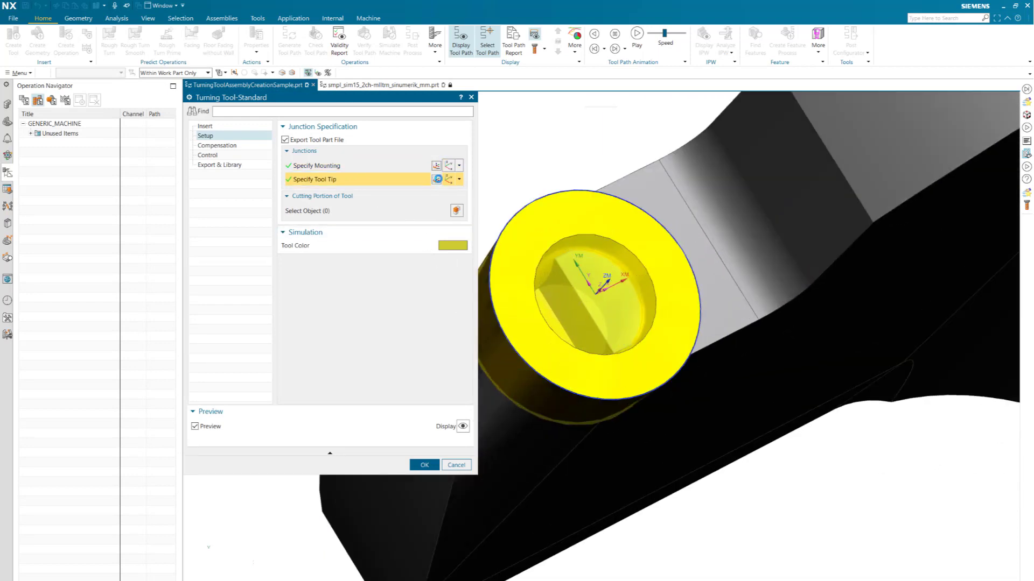
click(437, 180)
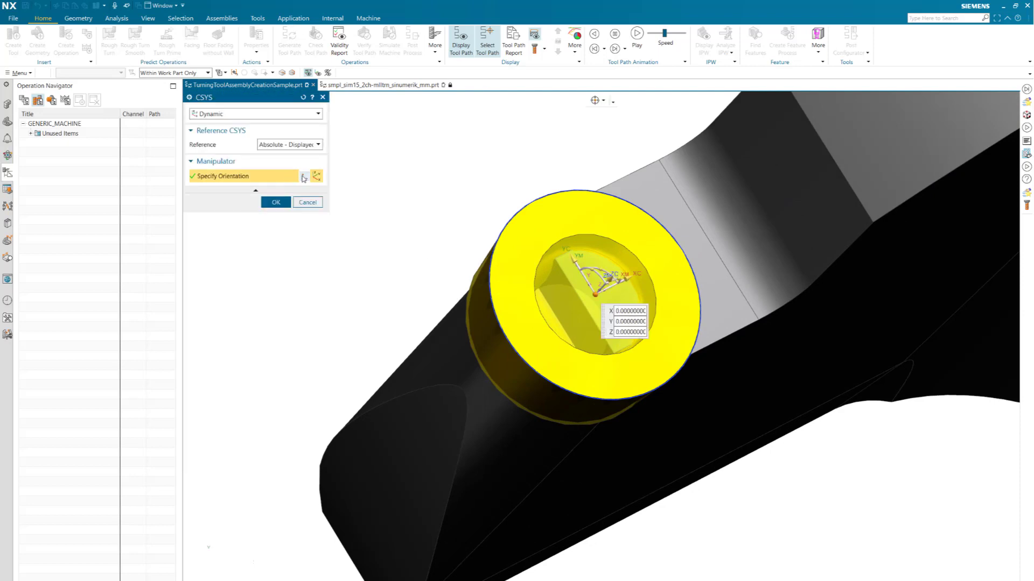
click(304, 178)
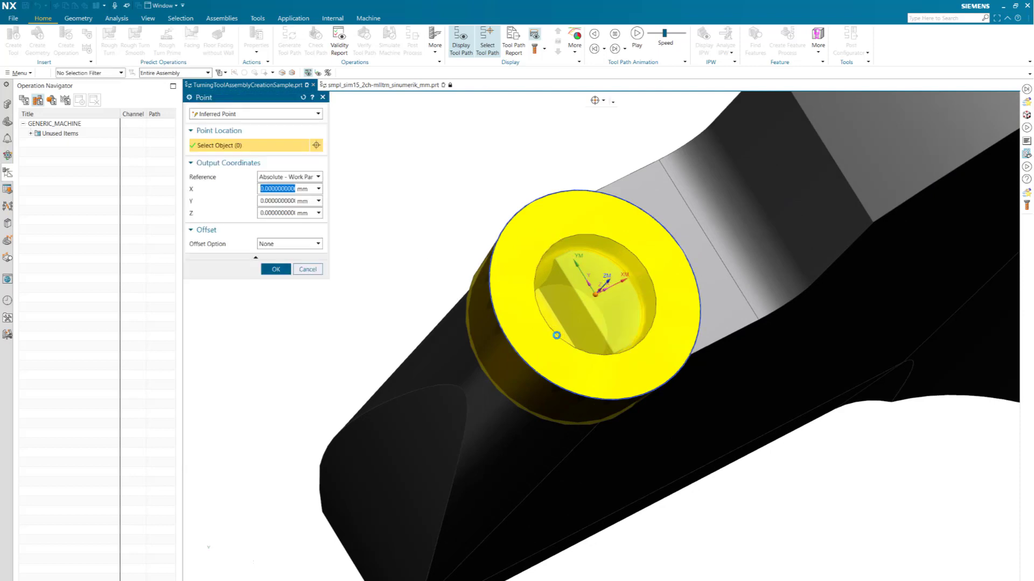
click(275, 269)
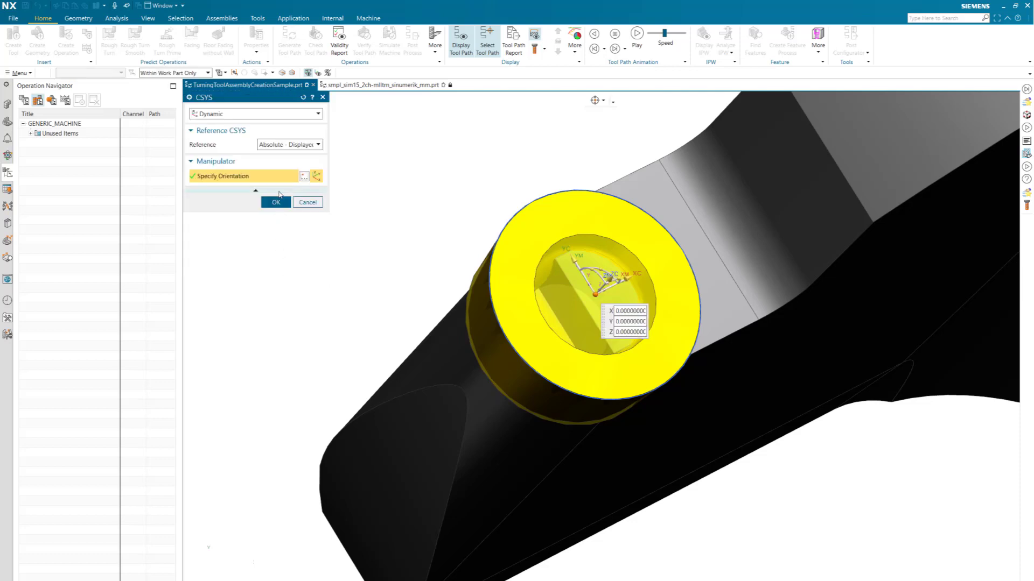
click(276, 202)
- Select the round insert body as the cutting portion of the tool and review the compensation and control settings
click(335, 211)
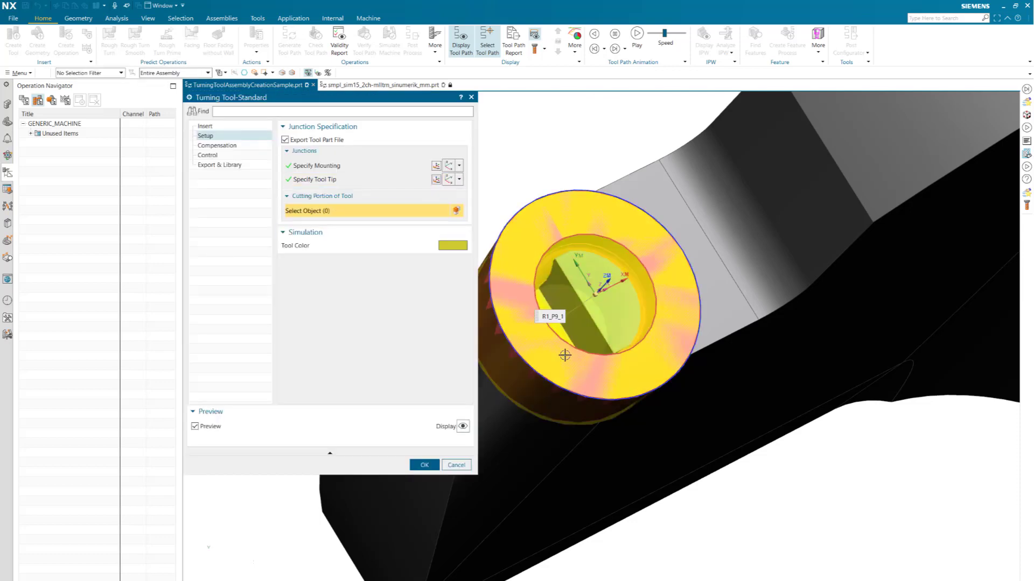
click(564, 356)
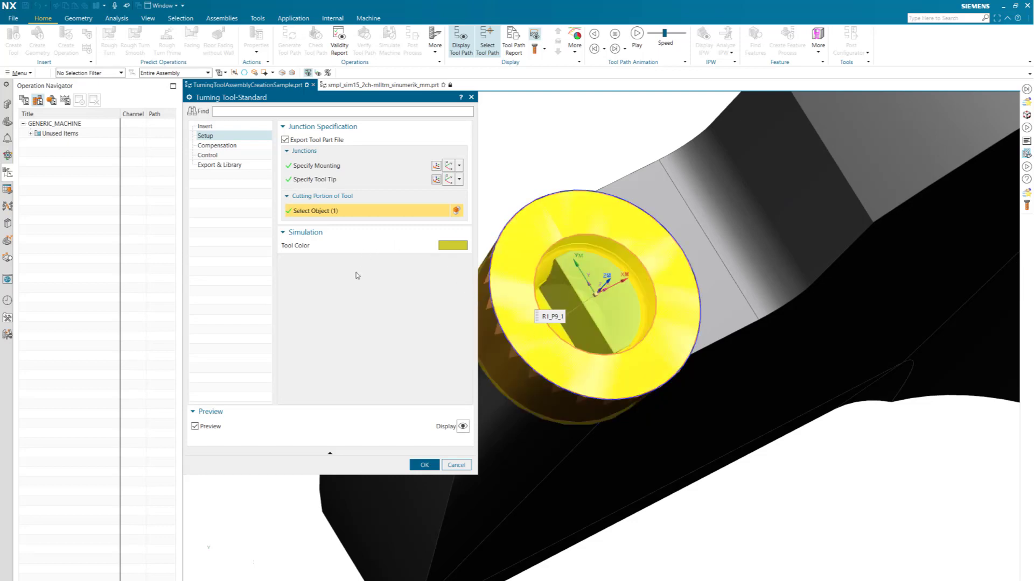
click(225, 144)
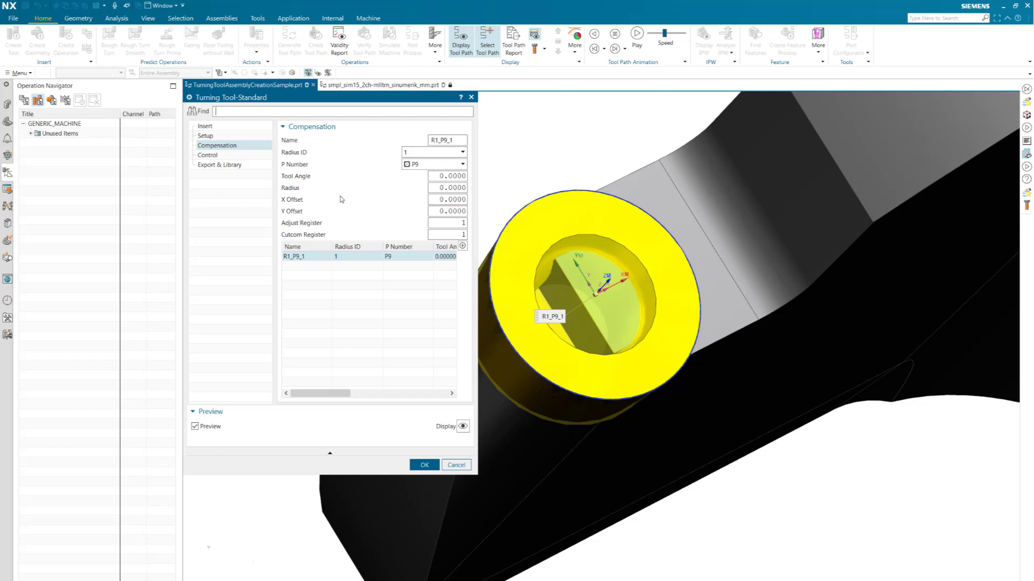
click(213, 156)
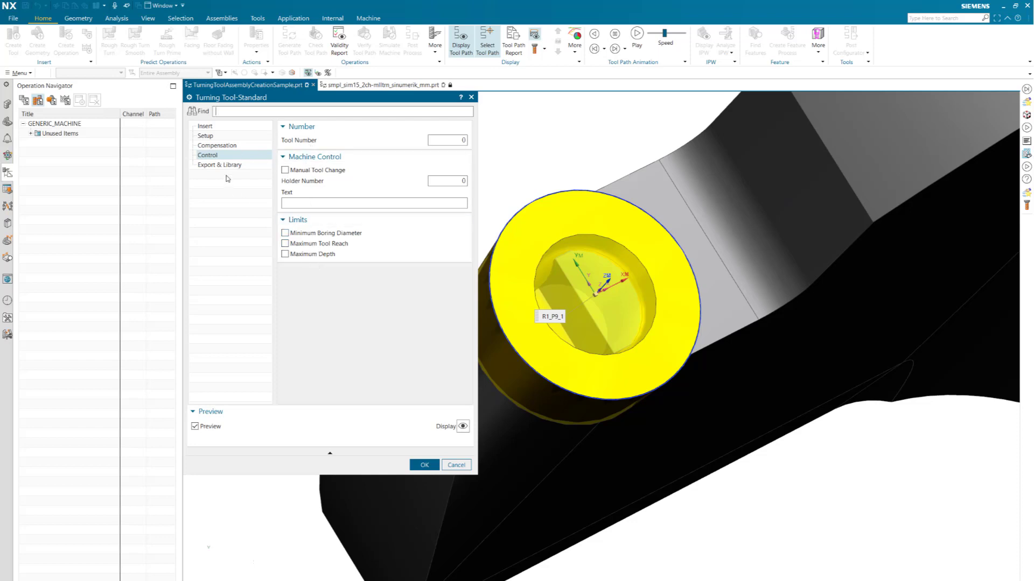
- Export the tool to the library with the library reference Button_Tool_01
click(225, 165)
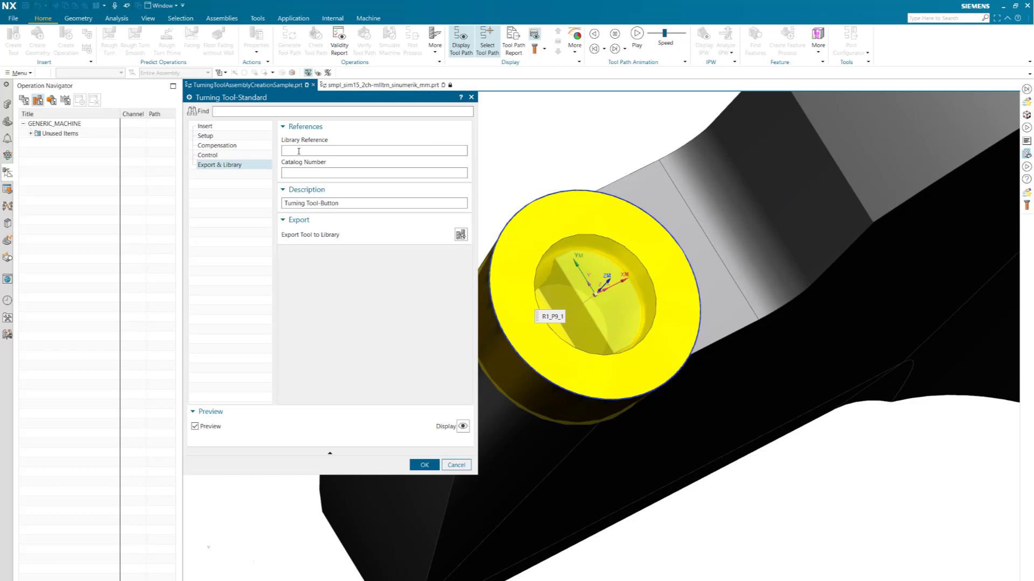
click(299, 151)
text(Button_Tool_01)
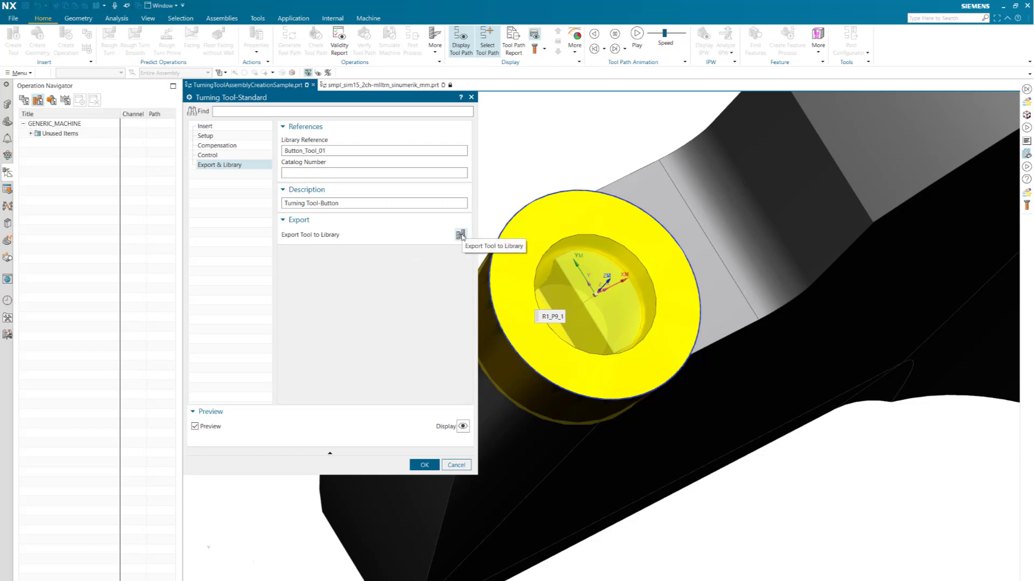
click(461, 236)
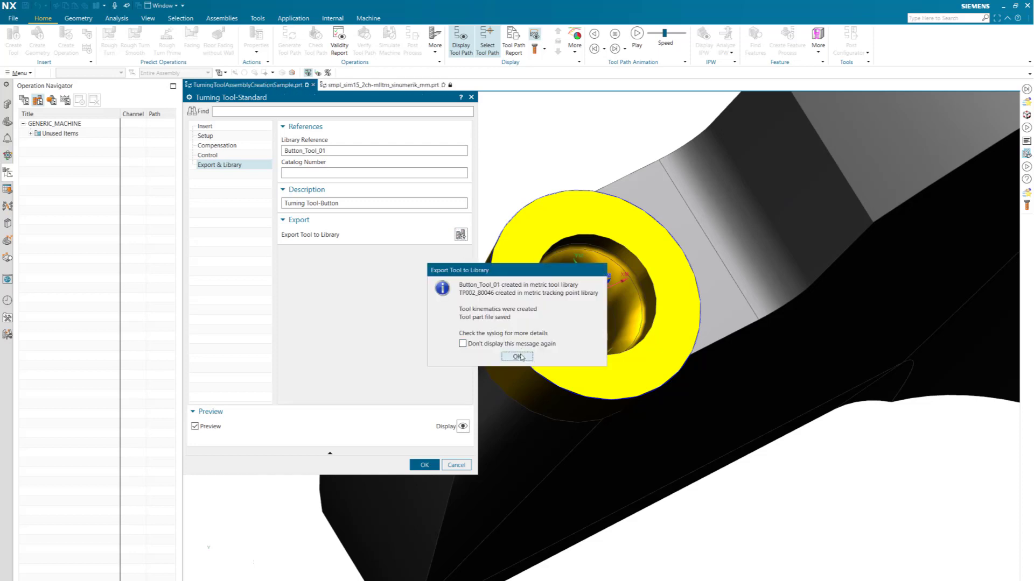
click(517, 357)
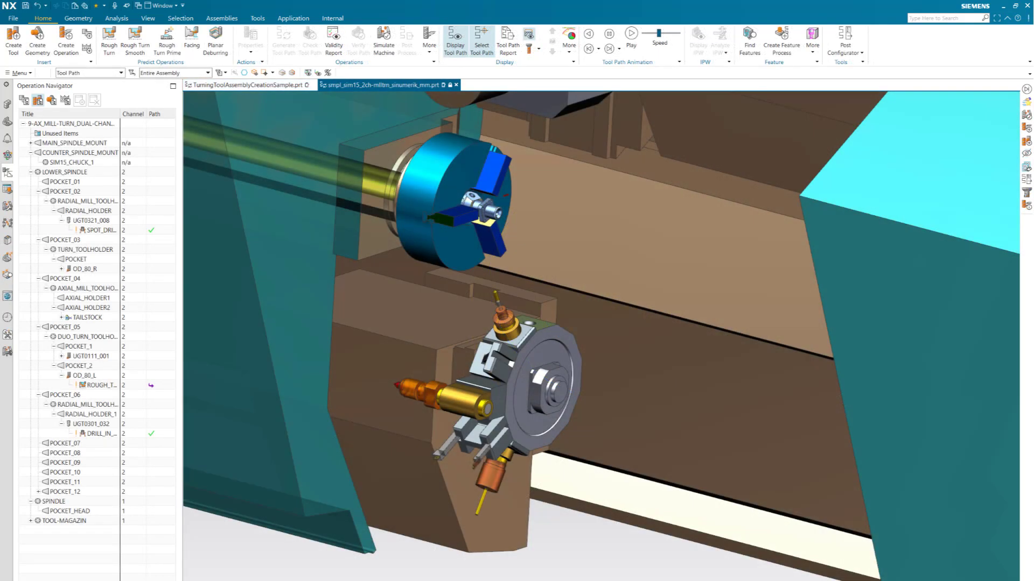
- Retrieve the turning tool Button_Tool_01 from the tool library into POCKET_01 of the lower spindle
scroll(525, 330, up, 5)
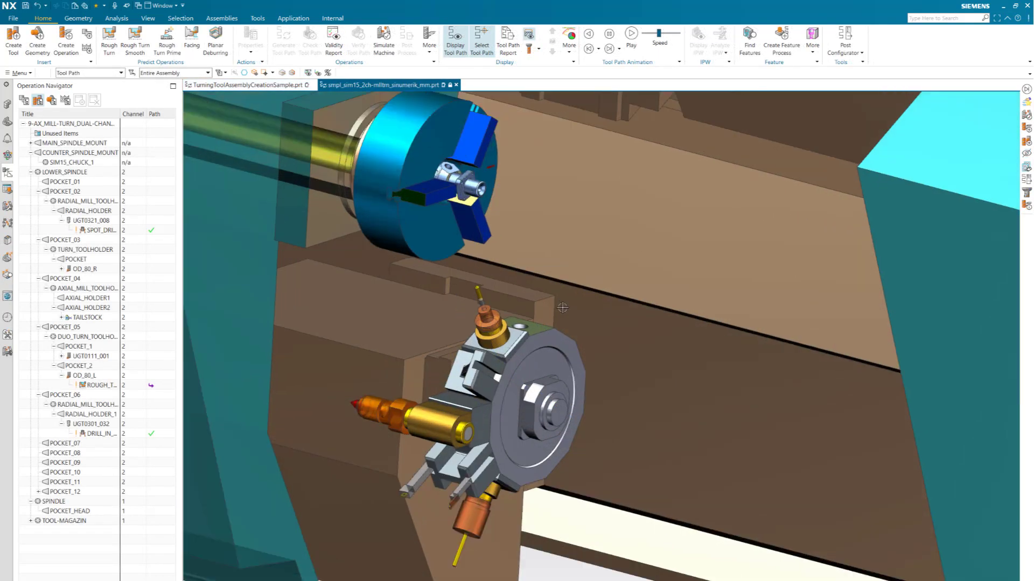
scroll(523, 331, up, 3)
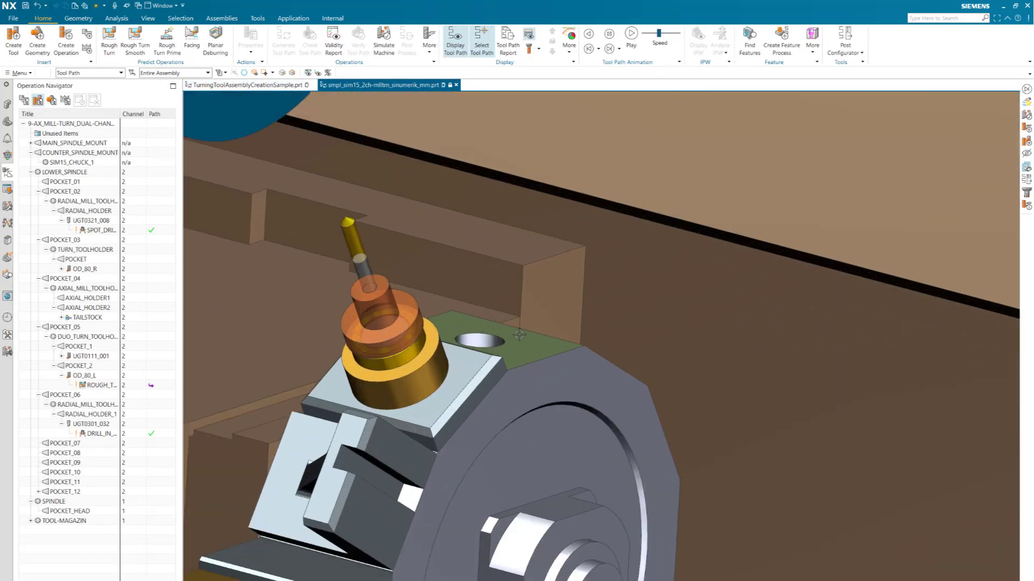
right_click(87, 182)
mouse_move(115, 236)
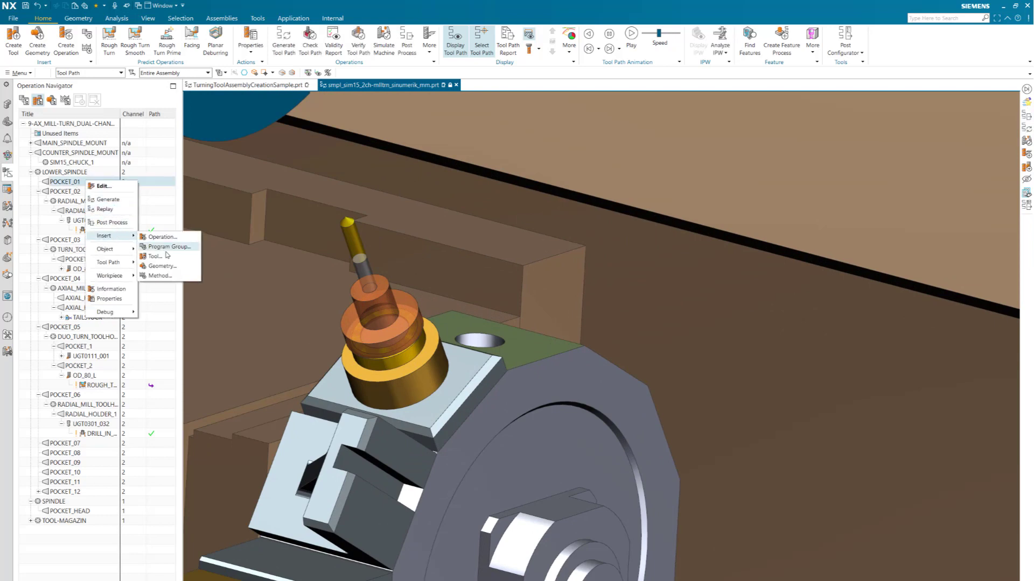
click(166, 259)
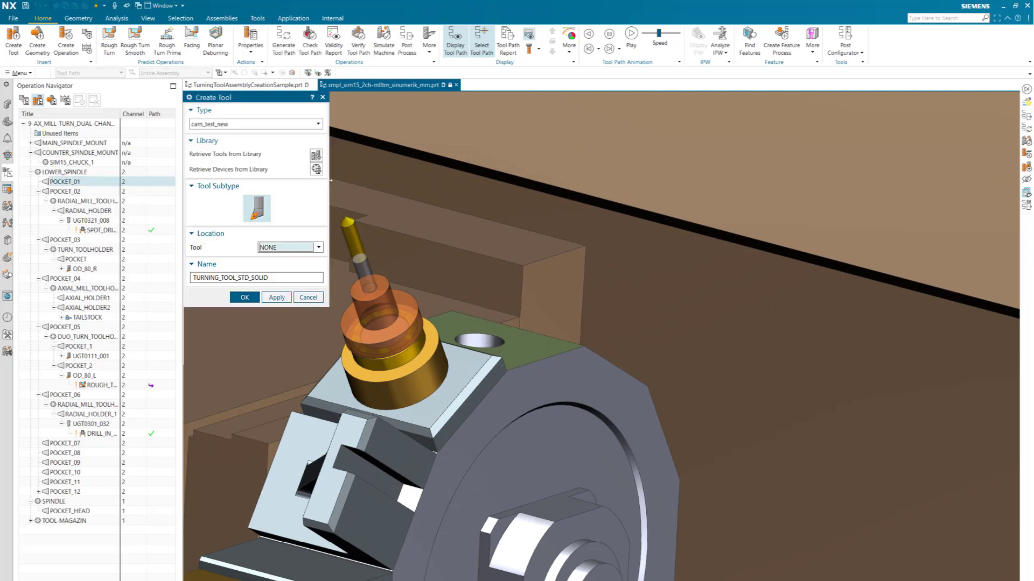
click(316, 155)
double_click(205, 153)
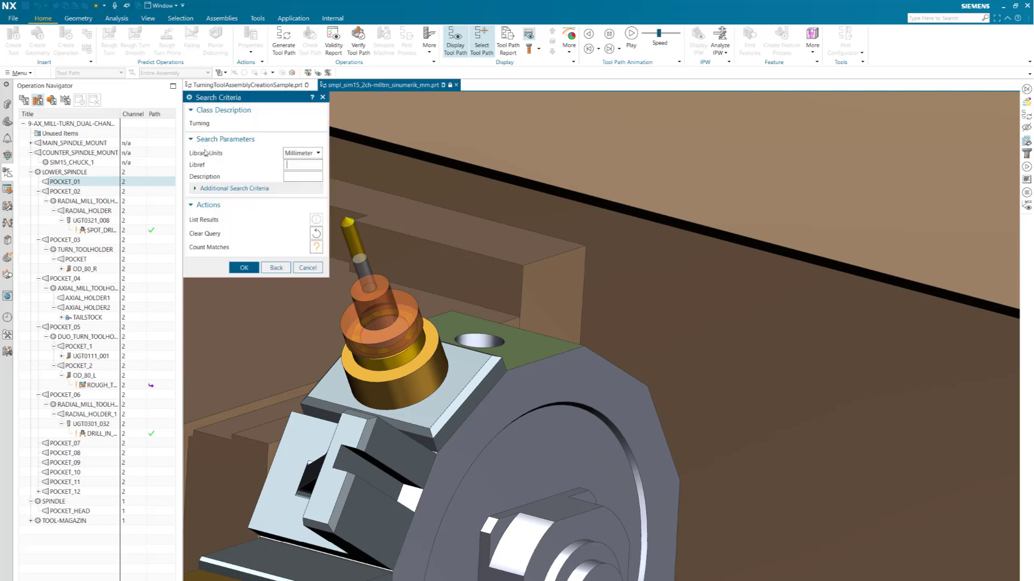
click(241, 268)
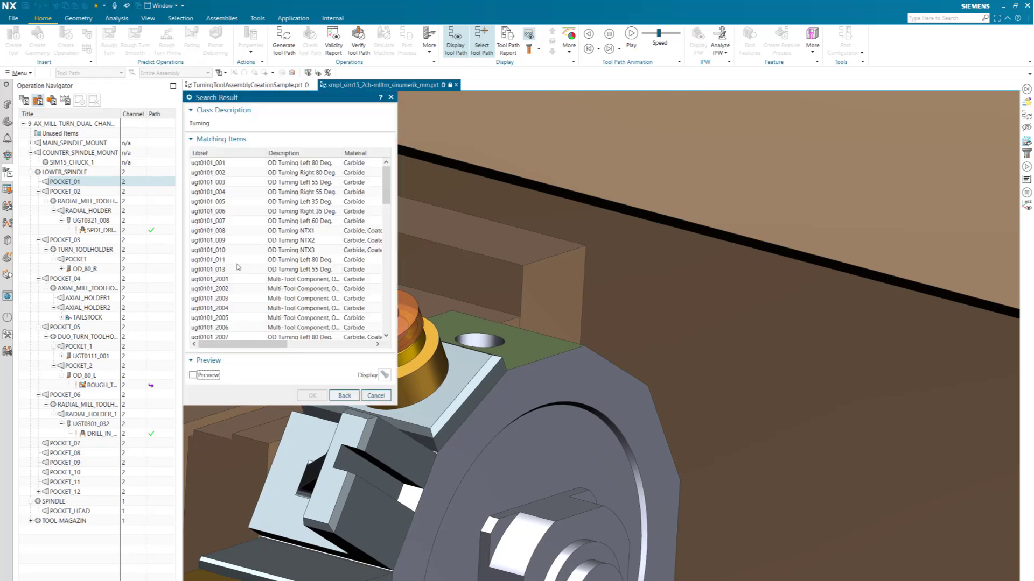
scroll(238, 267, down, 15)
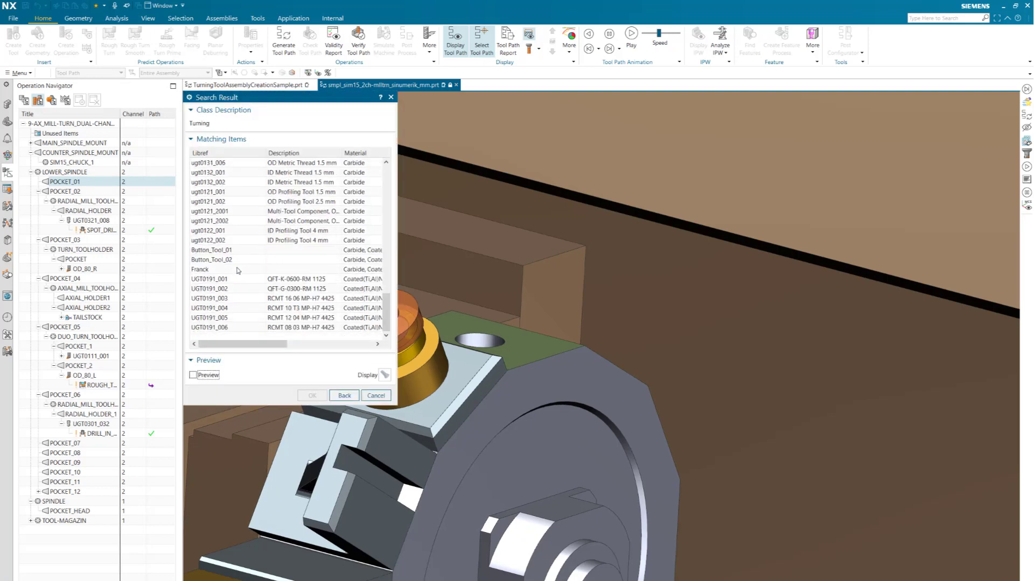
double_click(227, 251)
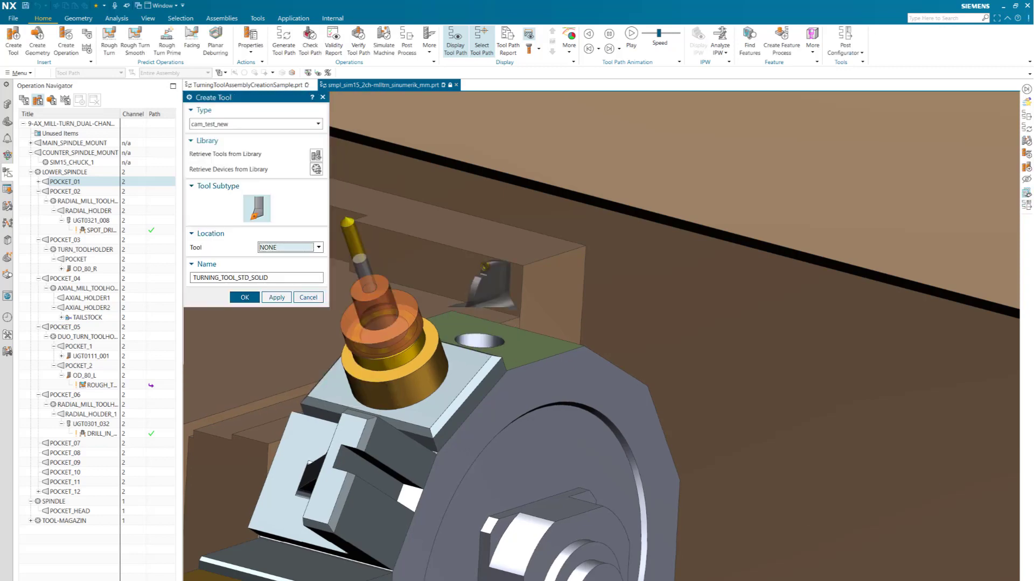
key(Escape)
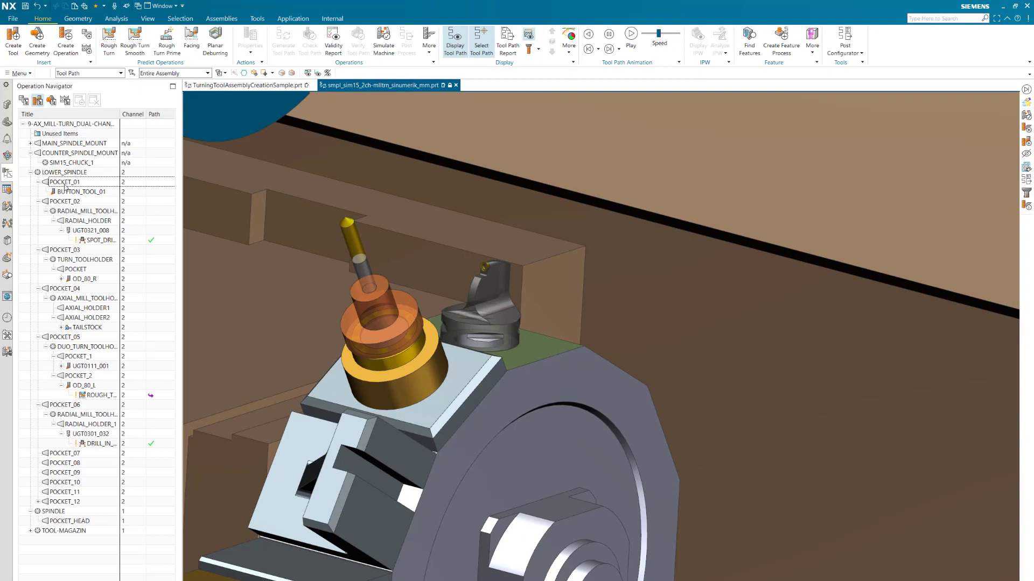
- Review BUTTON_TOOL_01's insert dimensions, library reference, holder, tracking points and machine control settings in the setup
double_click(84, 192)
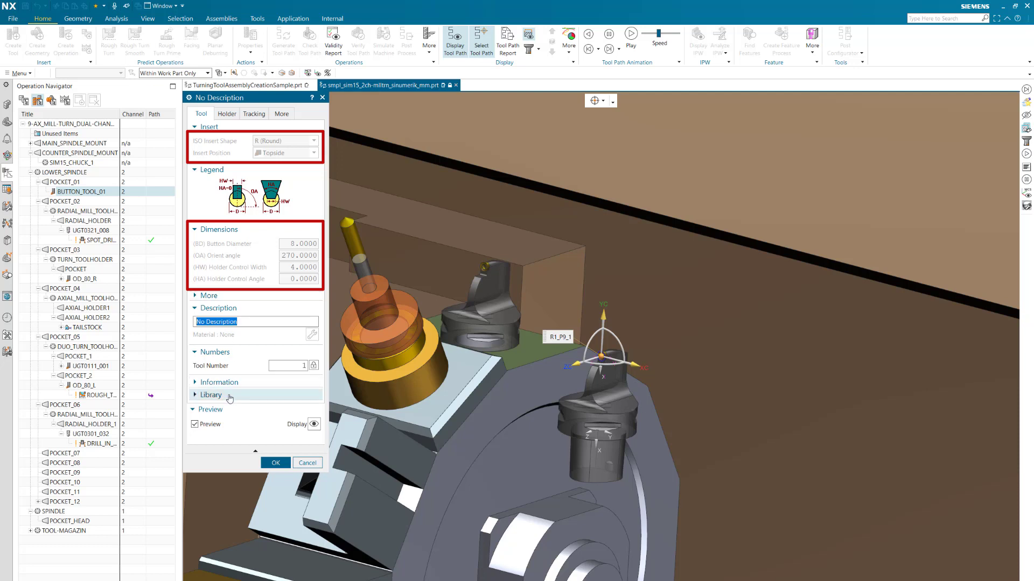
click(229, 398)
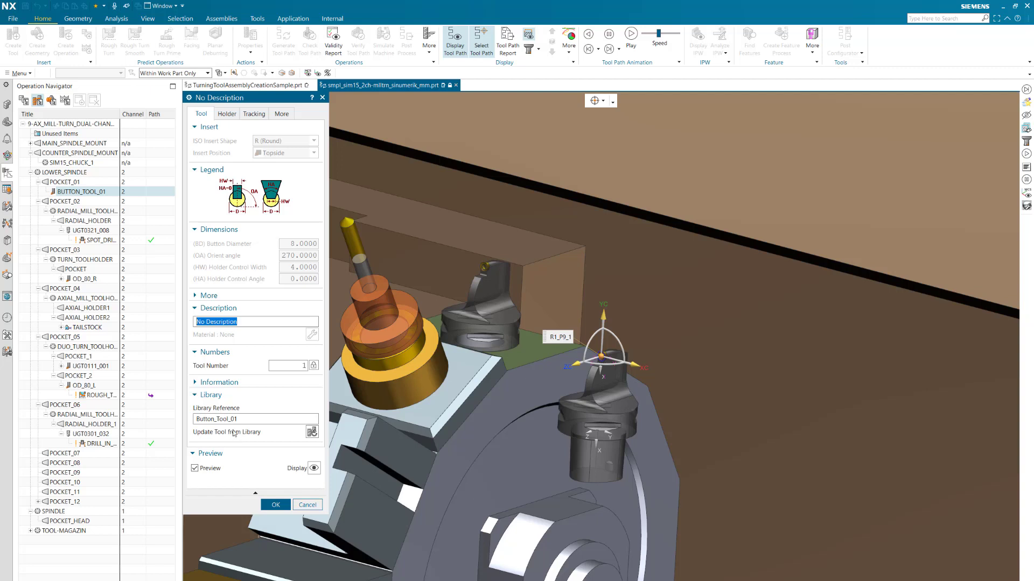
click(232, 115)
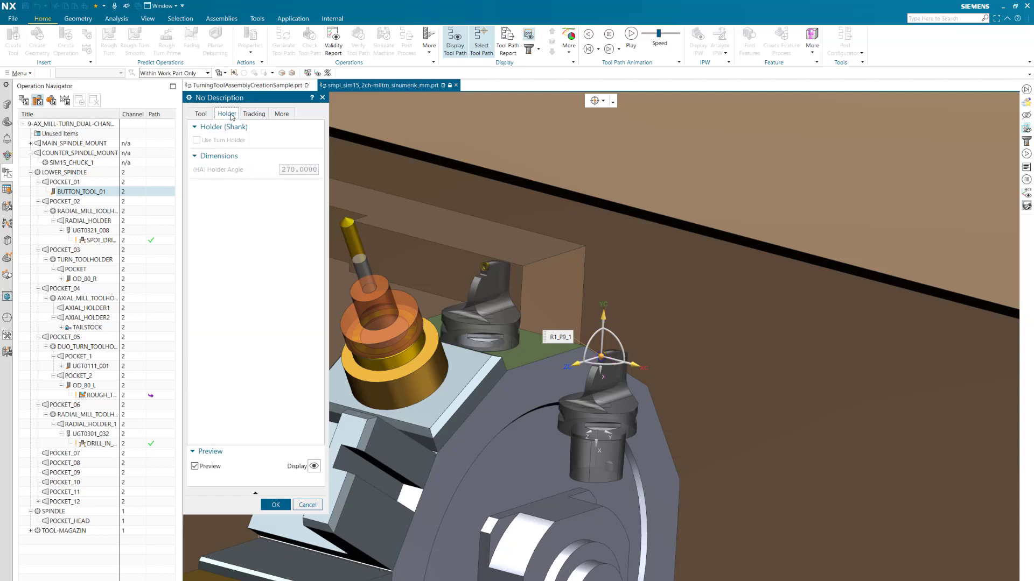
click(252, 115)
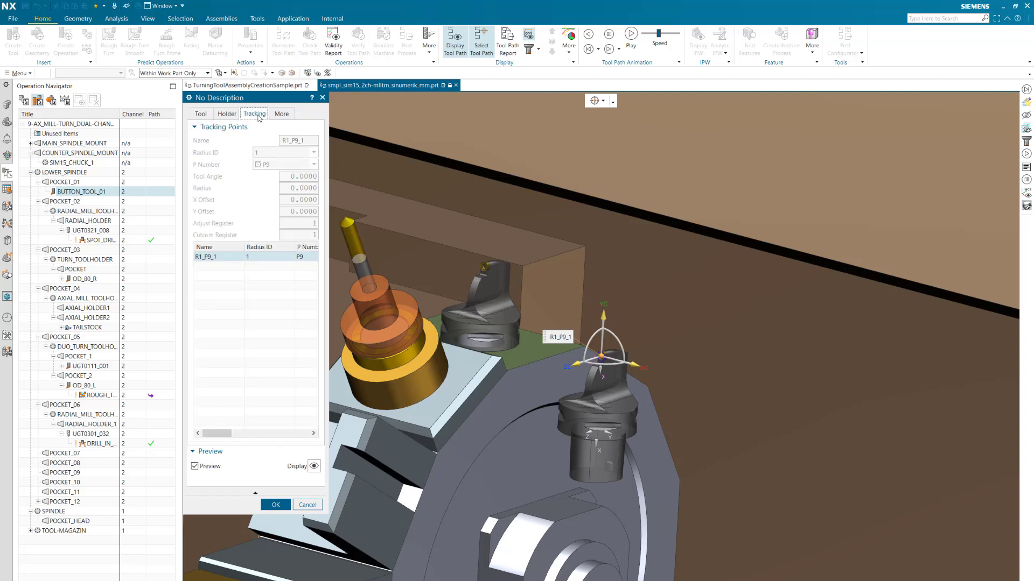
click(280, 115)
click(264, 139)
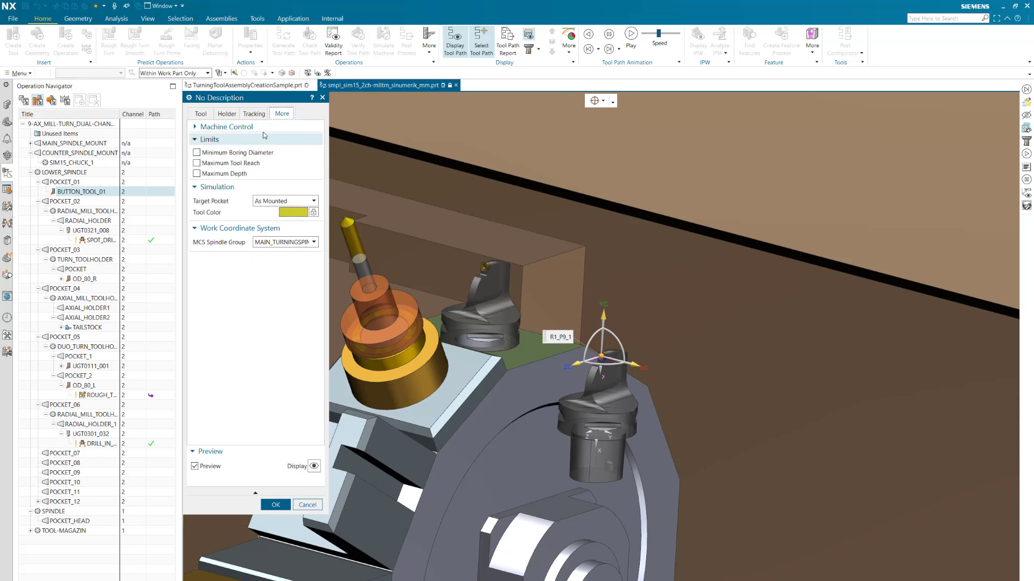
click(263, 128)
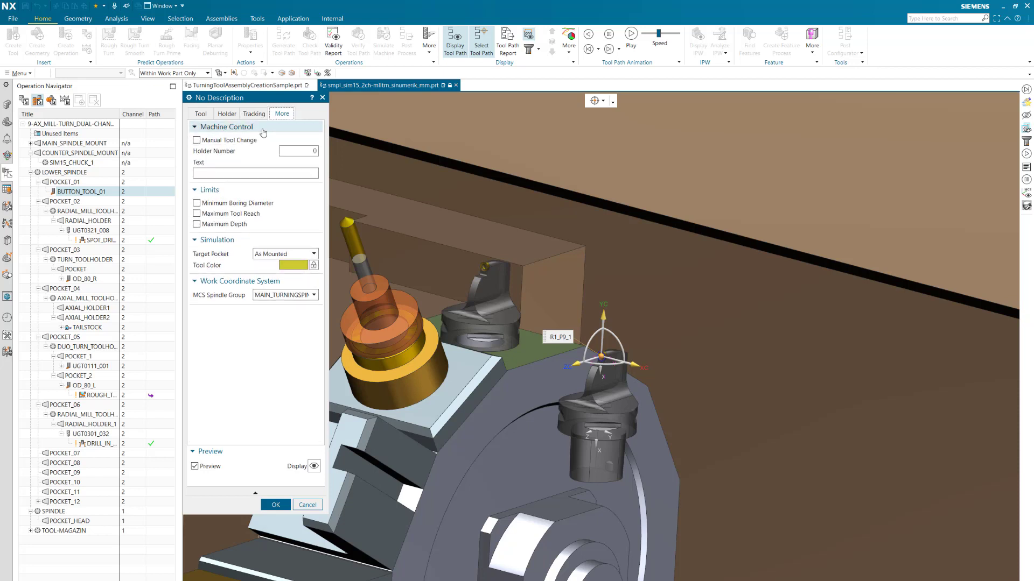
click(203, 115)
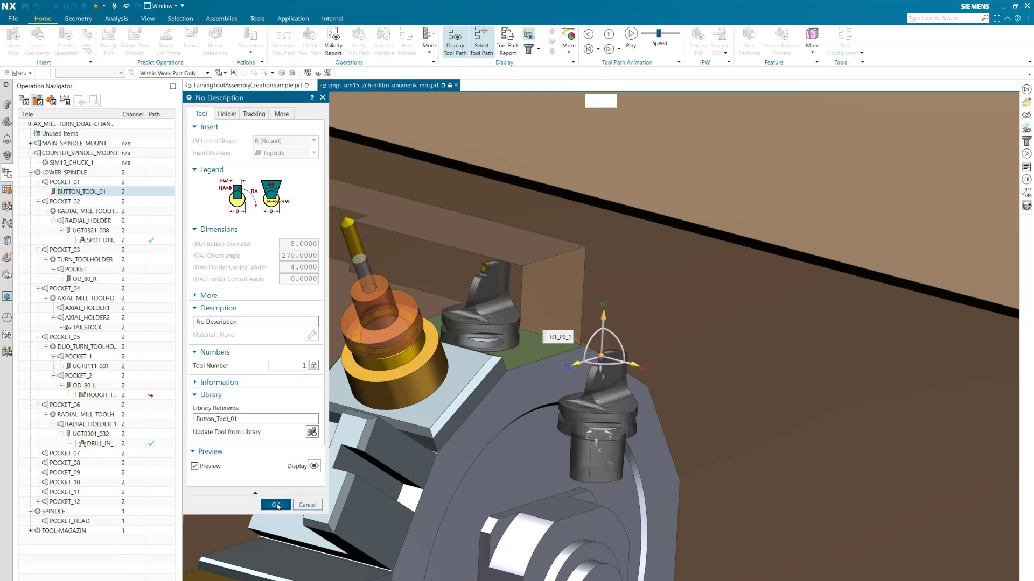
click(275, 505)
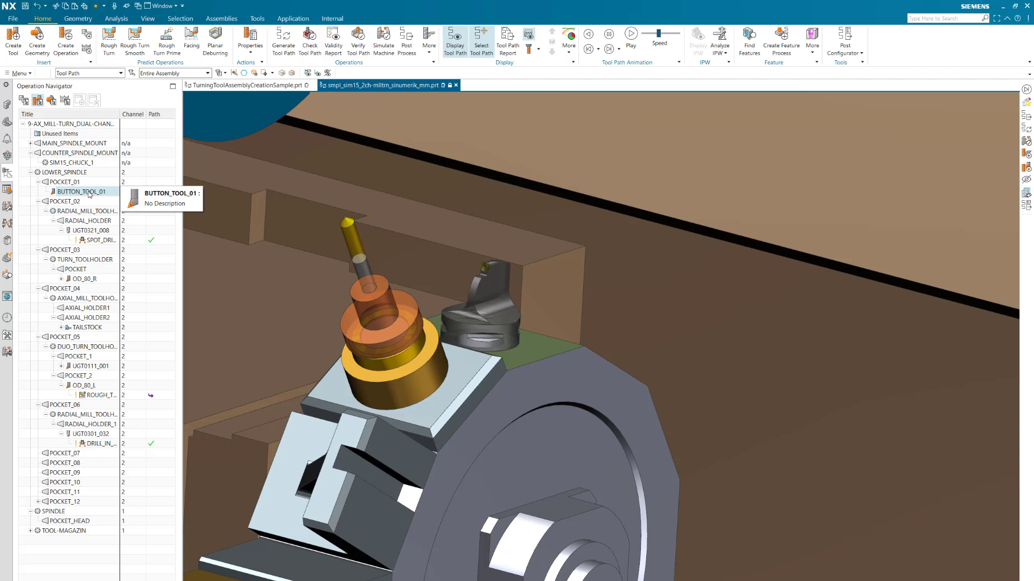
right_click(89, 195)
mouse_move(128, 291)
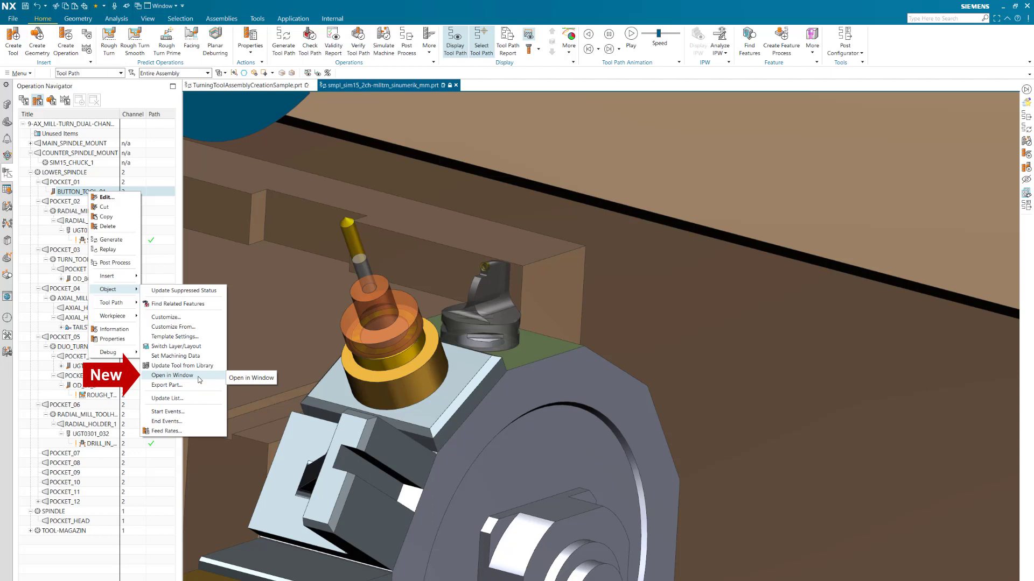
click(31, 144)
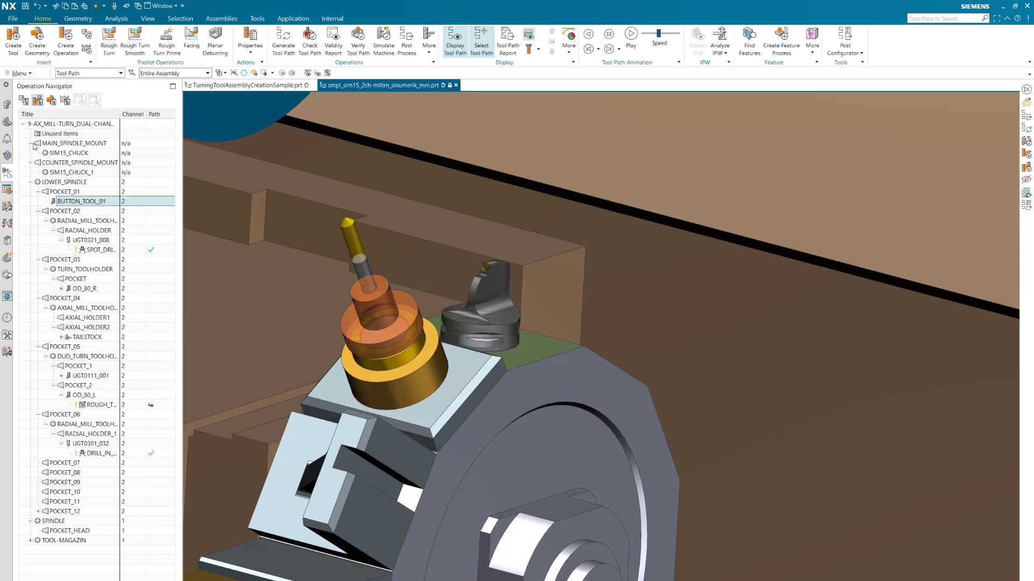
right_click(63, 155)
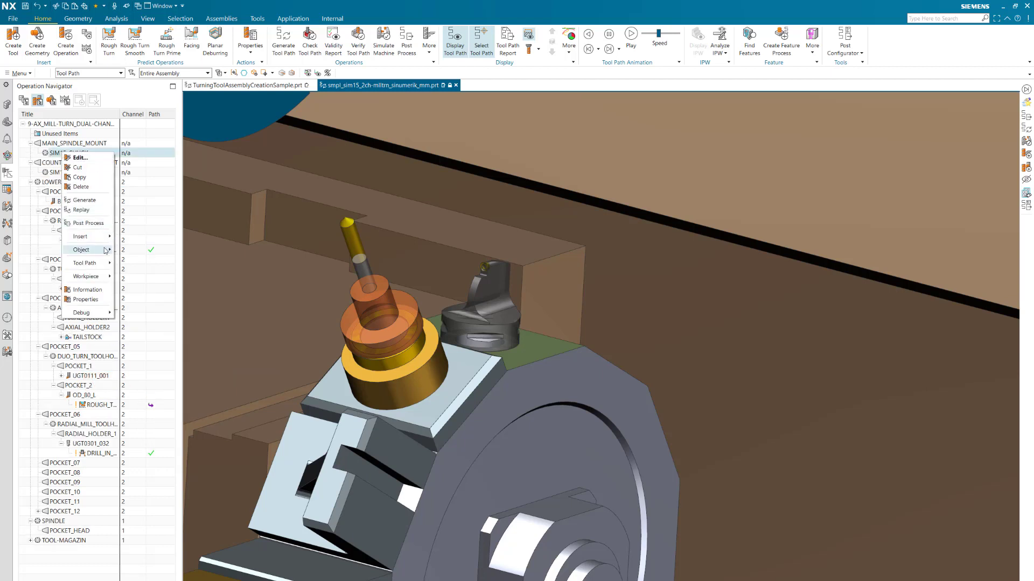
mouse_move(110, 252)
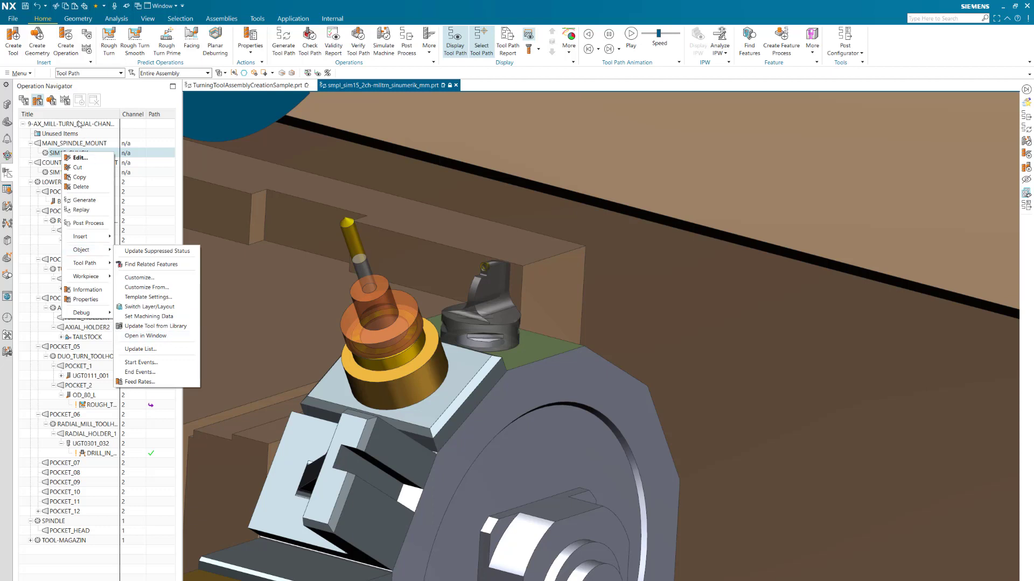
click(79, 123)
right_click(79, 123)
mouse_move(136, 213)
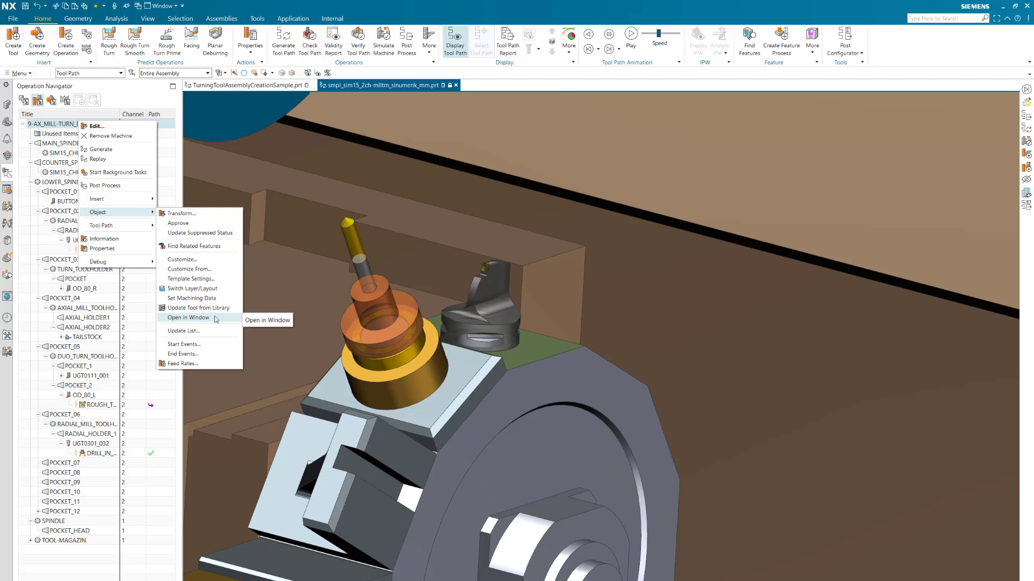
- Open the part of BUTTON_TOOL_01 in its own window from the machine setup
click(62, 201)
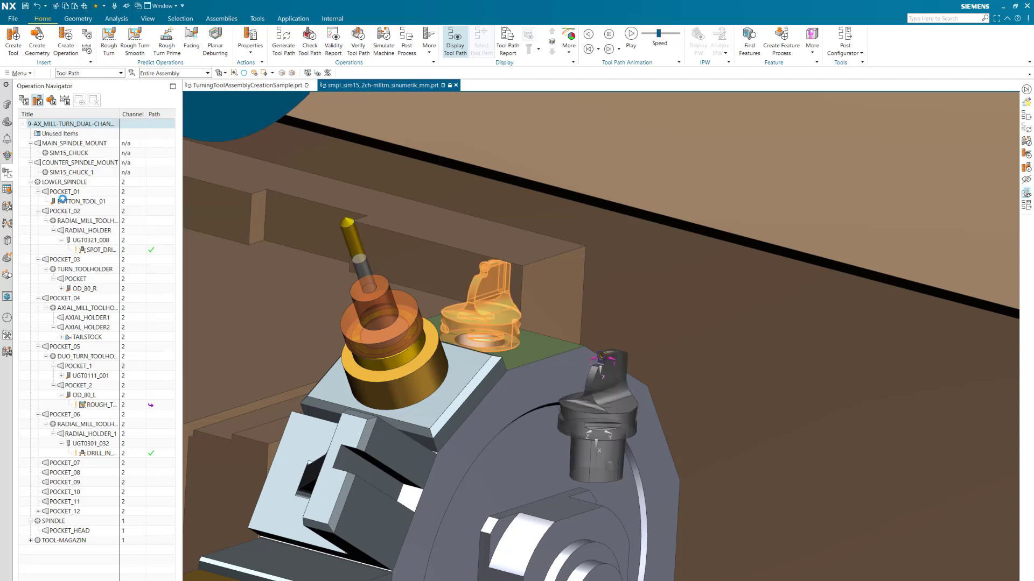
right_click(62, 201)
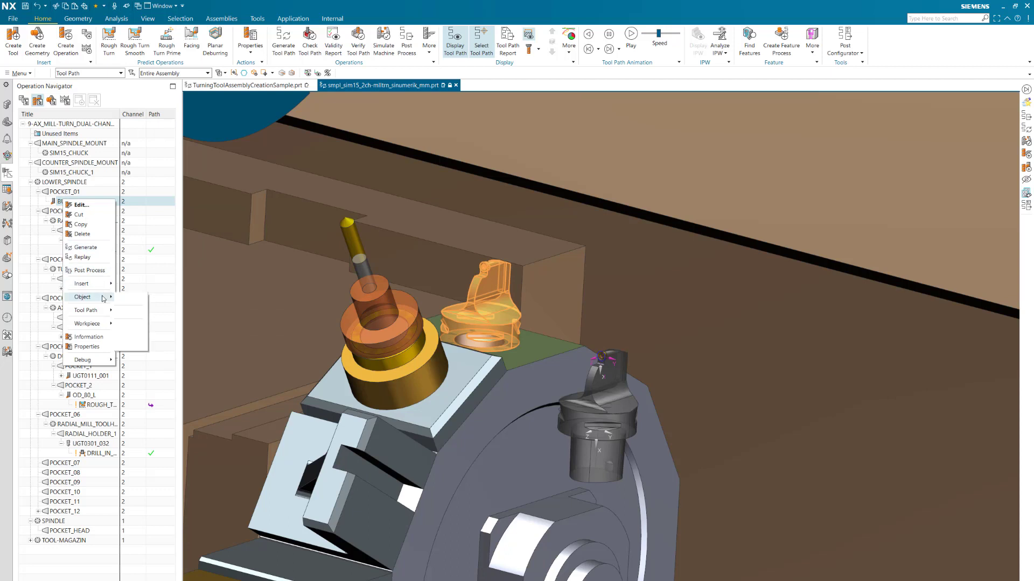
mouse_move(86, 297)
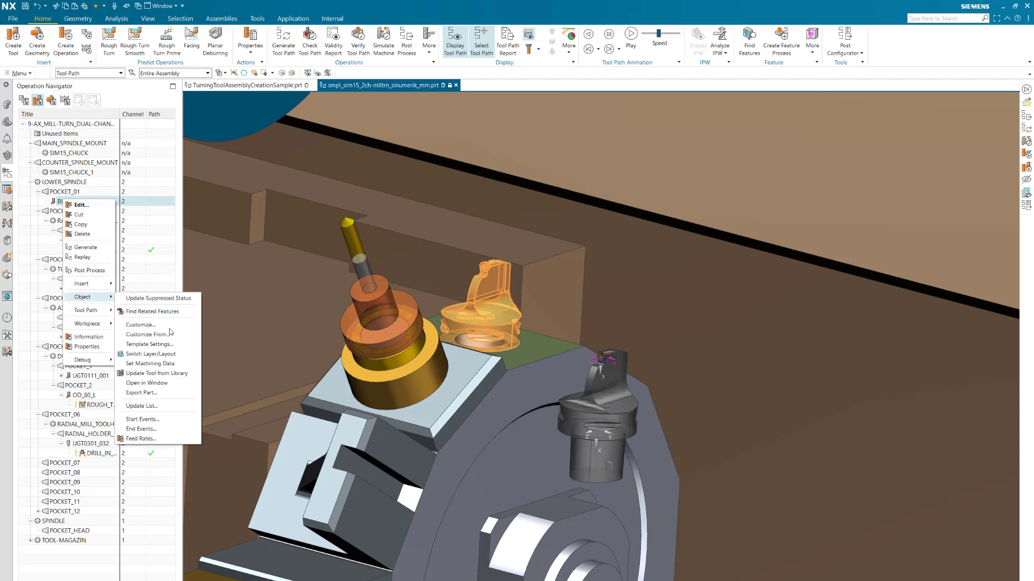
click(168, 384)
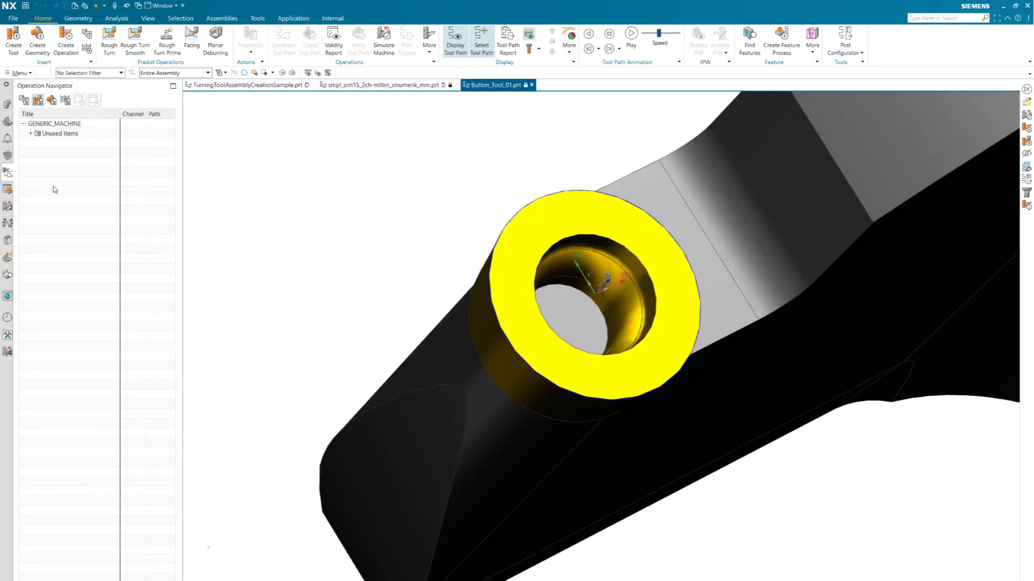
- Examine the turning tool definition among the part's unused items, checking whether its holder control width is editable
click(30, 134)
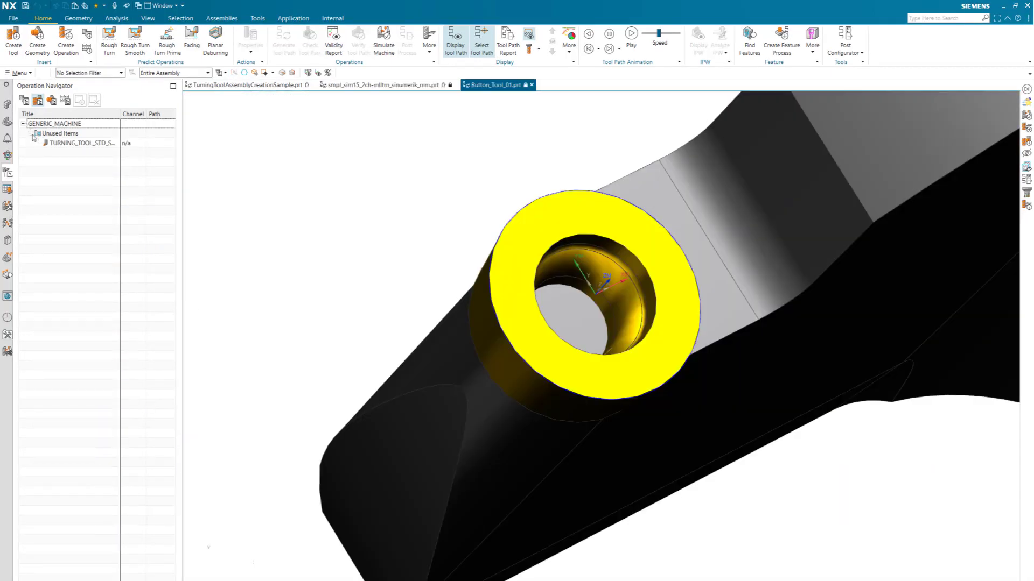
click(74, 143)
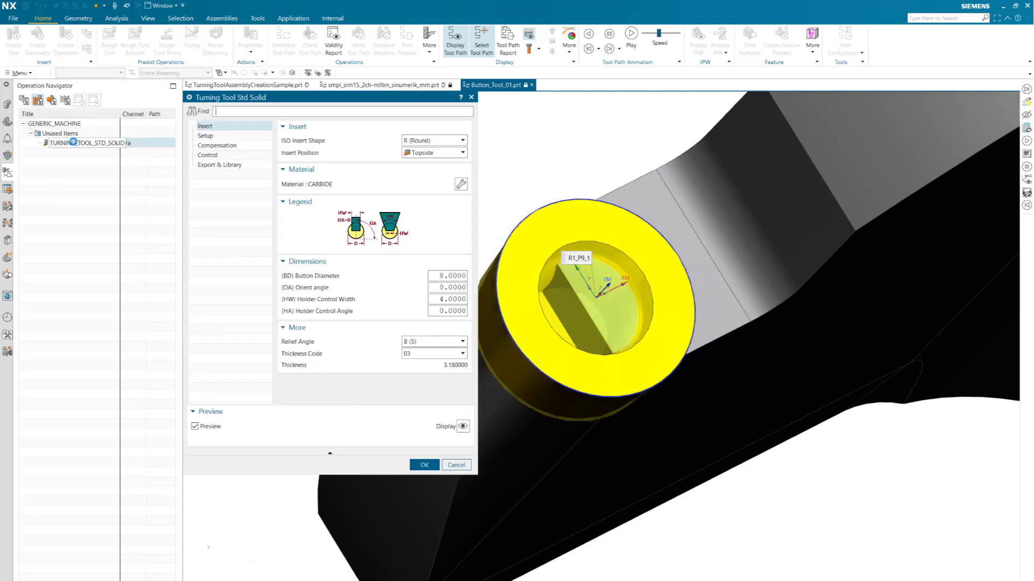
click(441, 299)
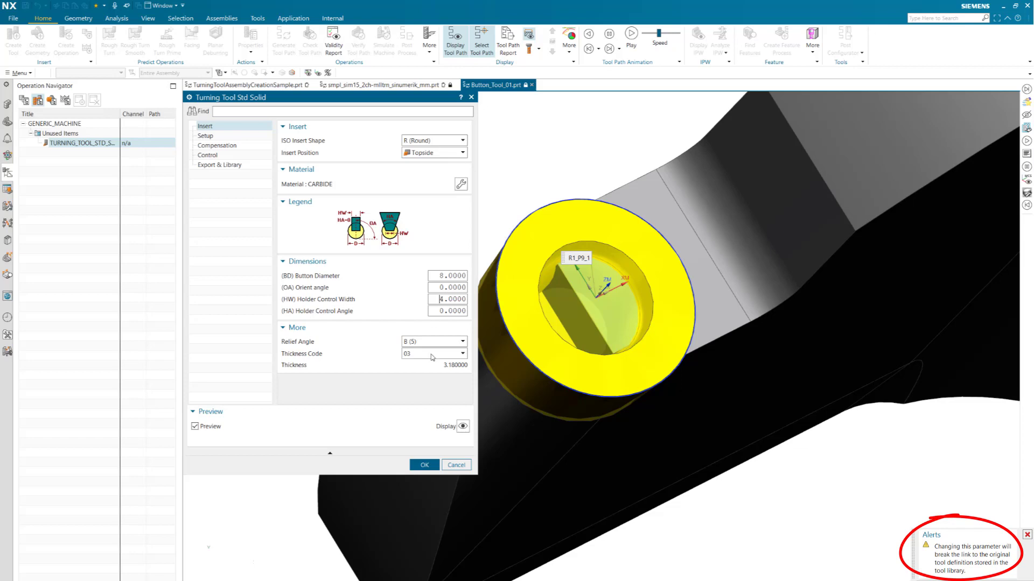
click(424, 464)
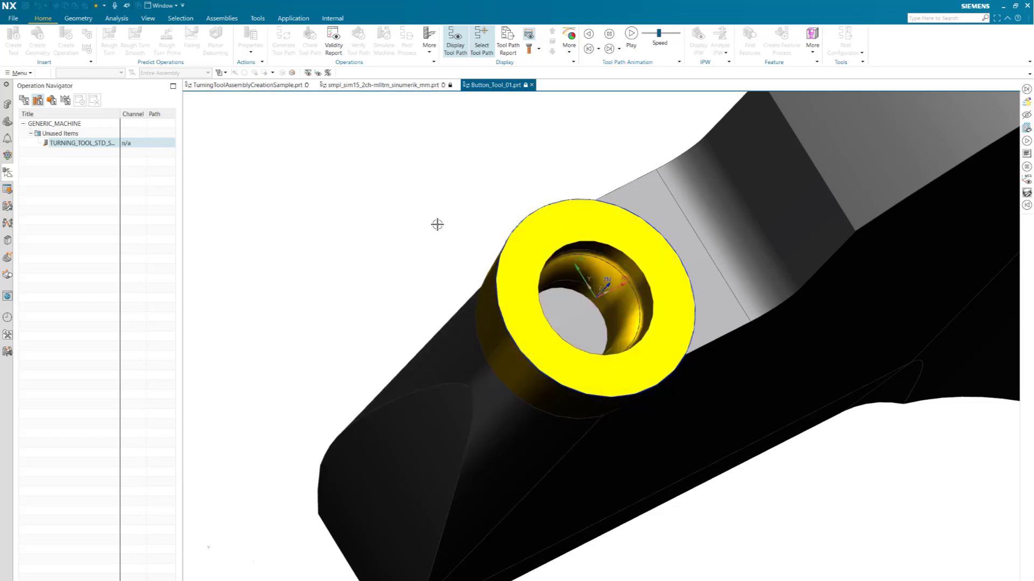
- Return to the mill-turn setup, move BUTTON_TOOL_01 from POCKET_01 to Unused Items, and open it for editing
click(360, 86)
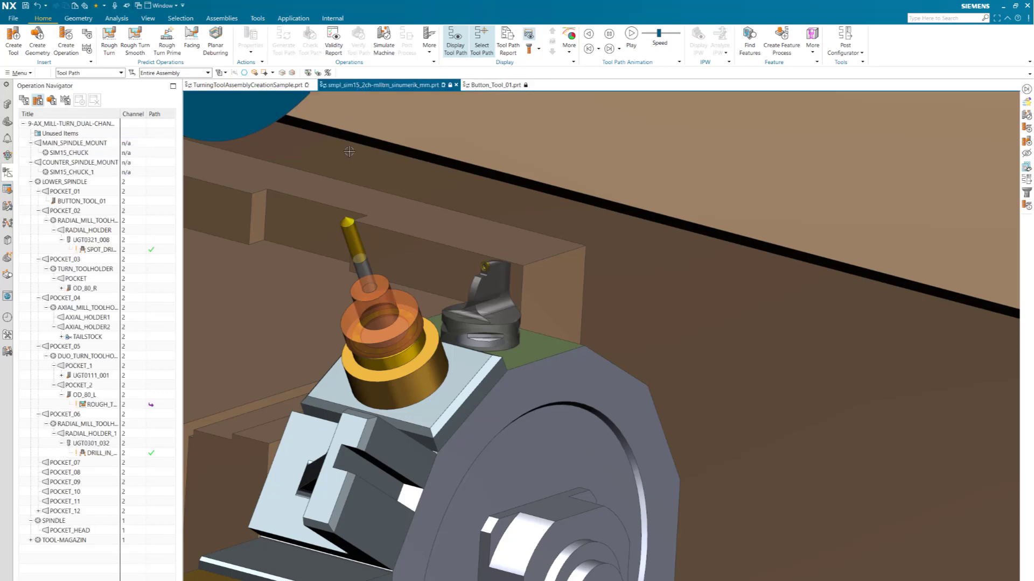
click(84, 202)
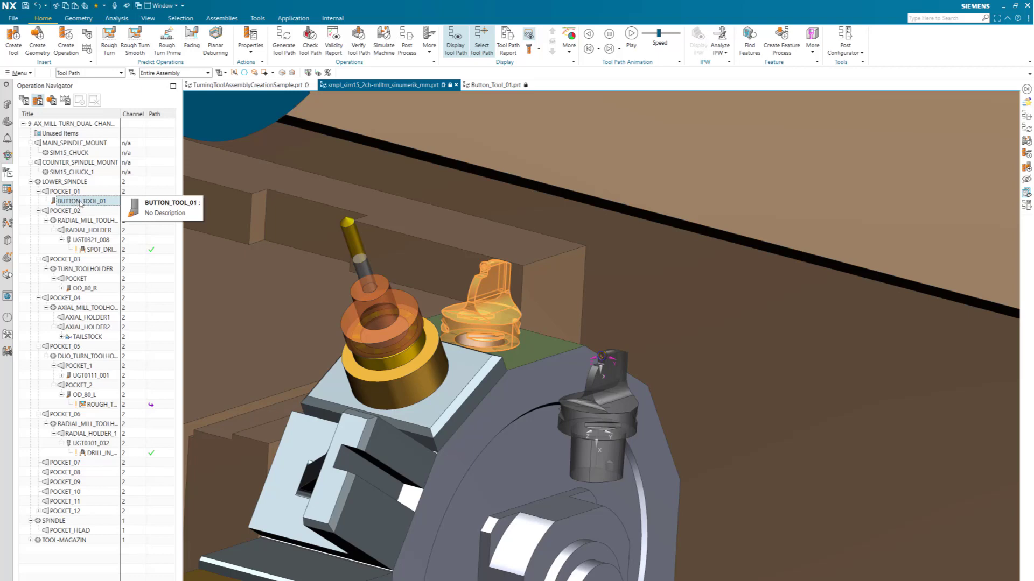
drag(81, 204, 76, 135)
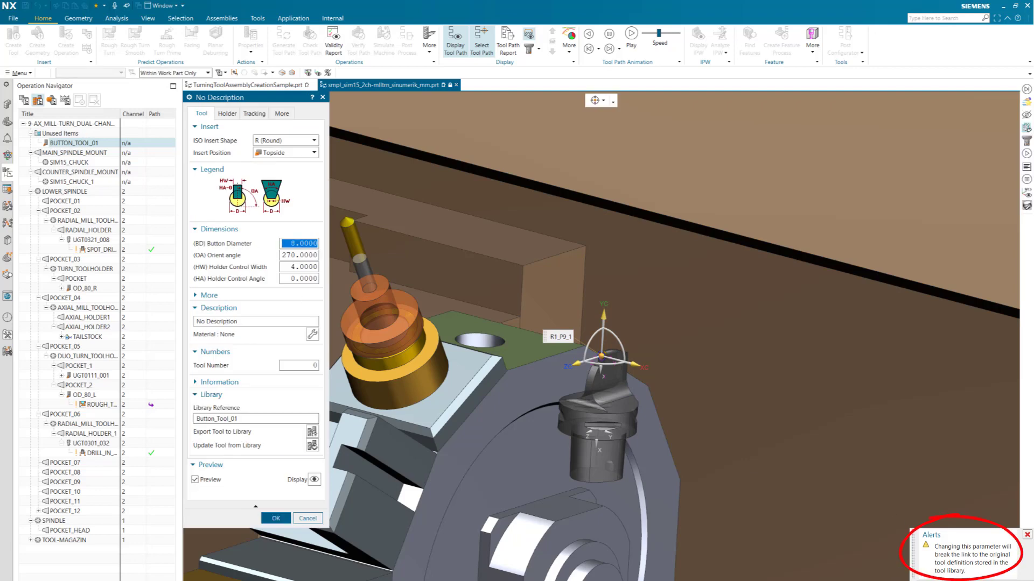
- Set BUTTON_TOOL_01's holder control width to 2 and keep the modification to the library tool
click(292, 267)
double_click(292, 267)
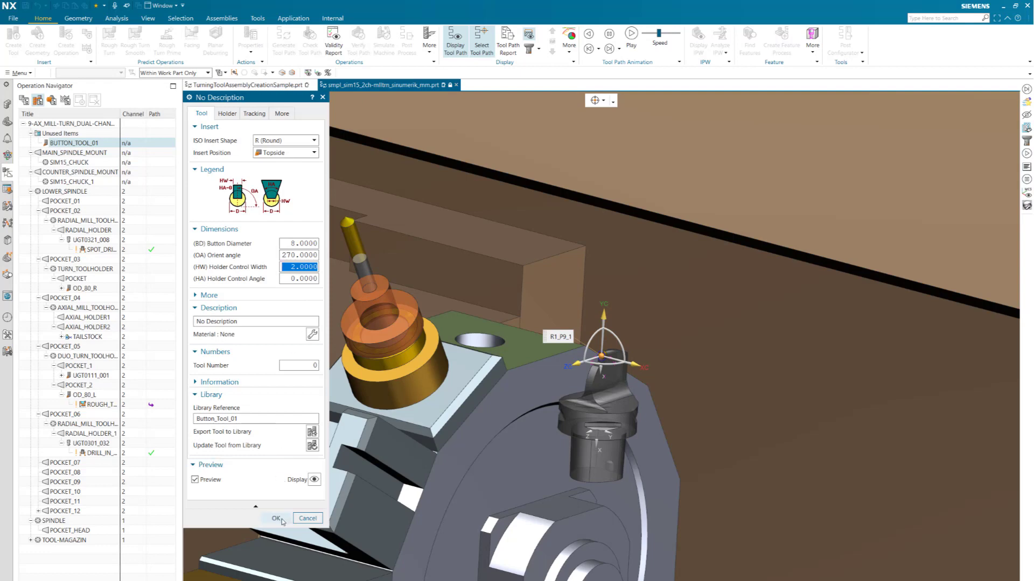
click(276, 518)
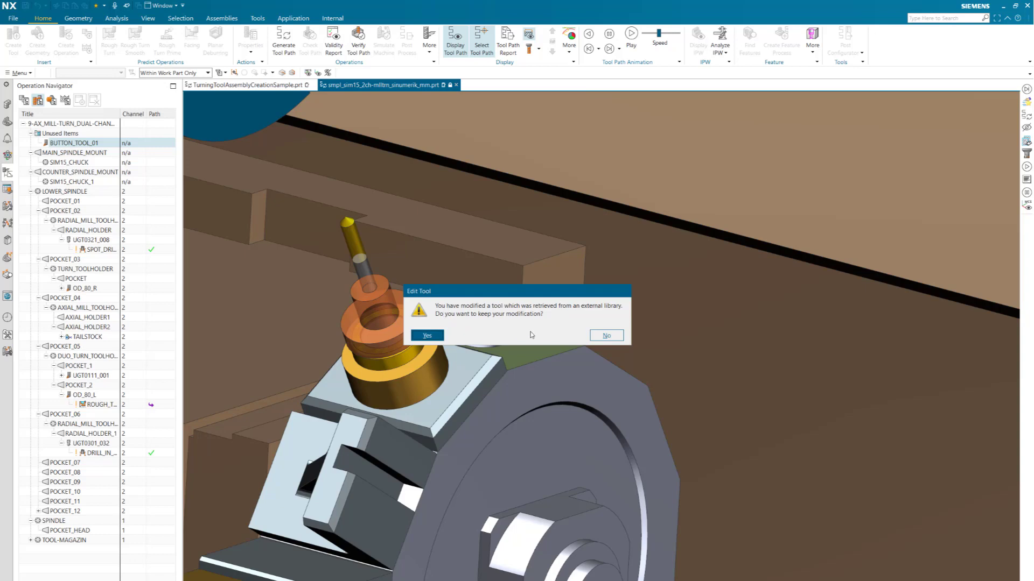
click(429, 335)
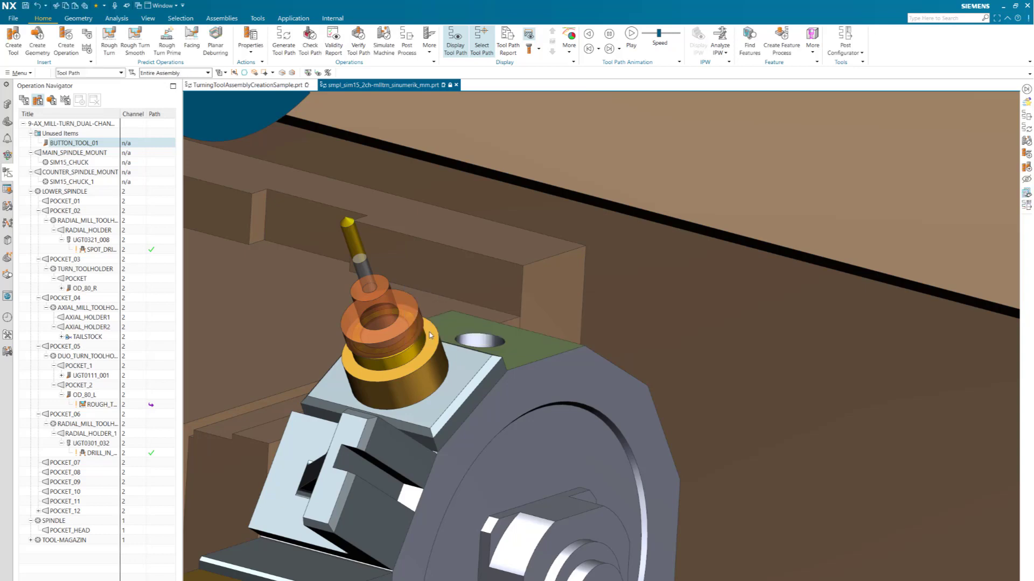
- Reopen BUTTON_TOOL_01 from Unused Items, examine its library reference and displayed tool geometry, and close it without changes
click(86, 134)
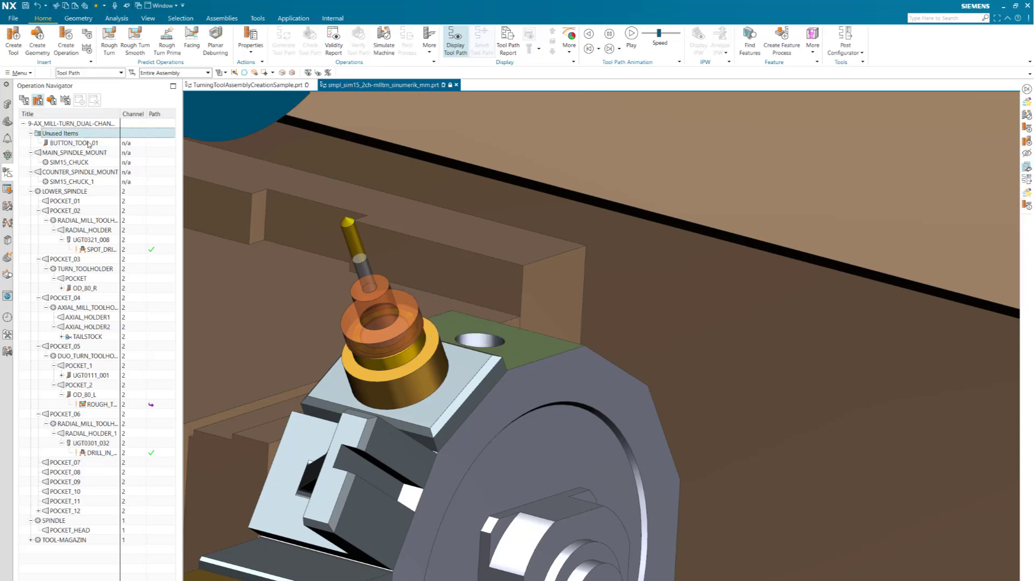
click(89, 143)
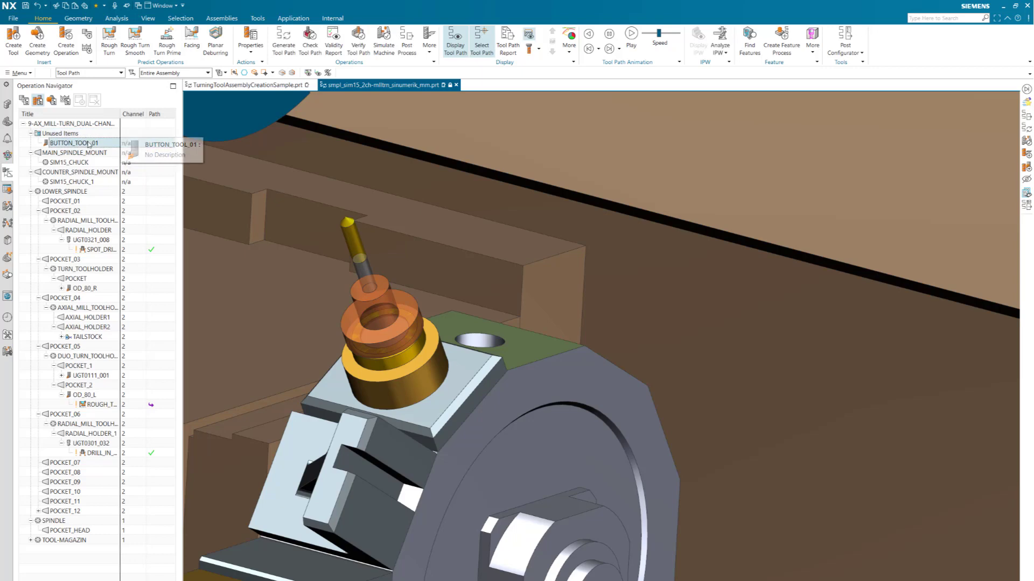
double_click(89, 144)
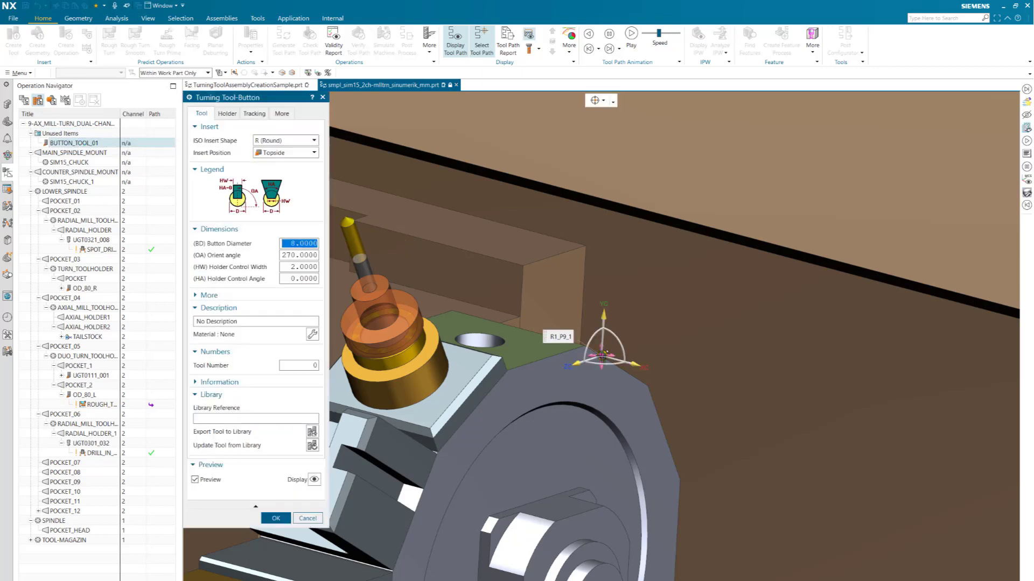
scroll(602, 364, up, 1)
scroll(603, 364, up, 2)
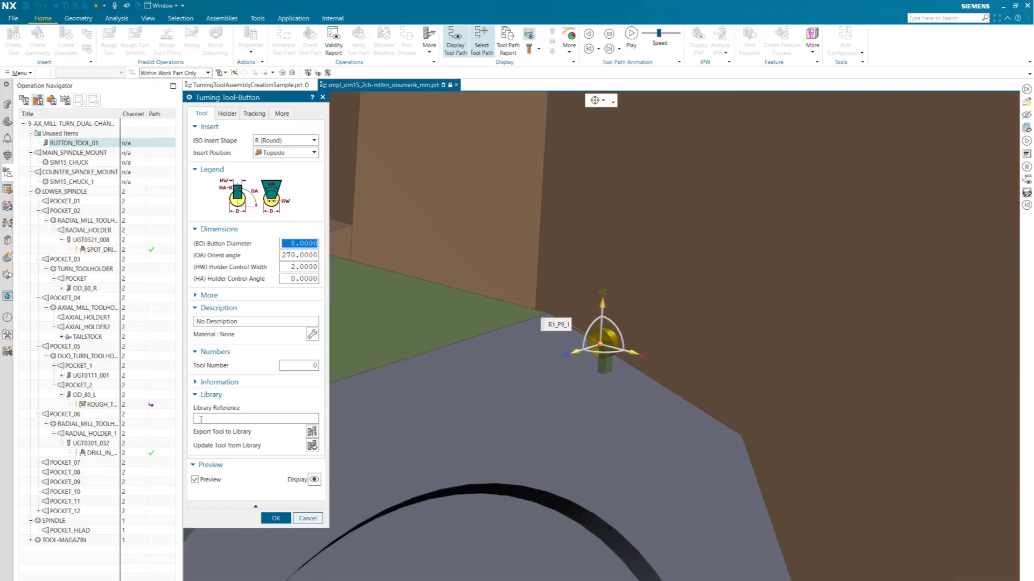
click(307, 518)
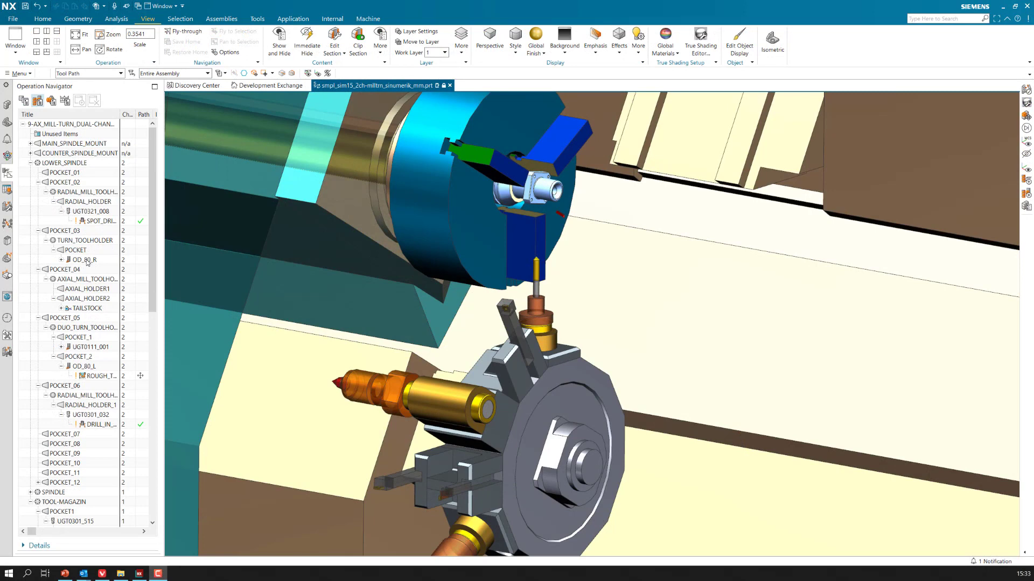
- Open the OD_80_R turning tool in POCKET_03 for editing and set its simulation Y Mount to -150
click(85, 260)
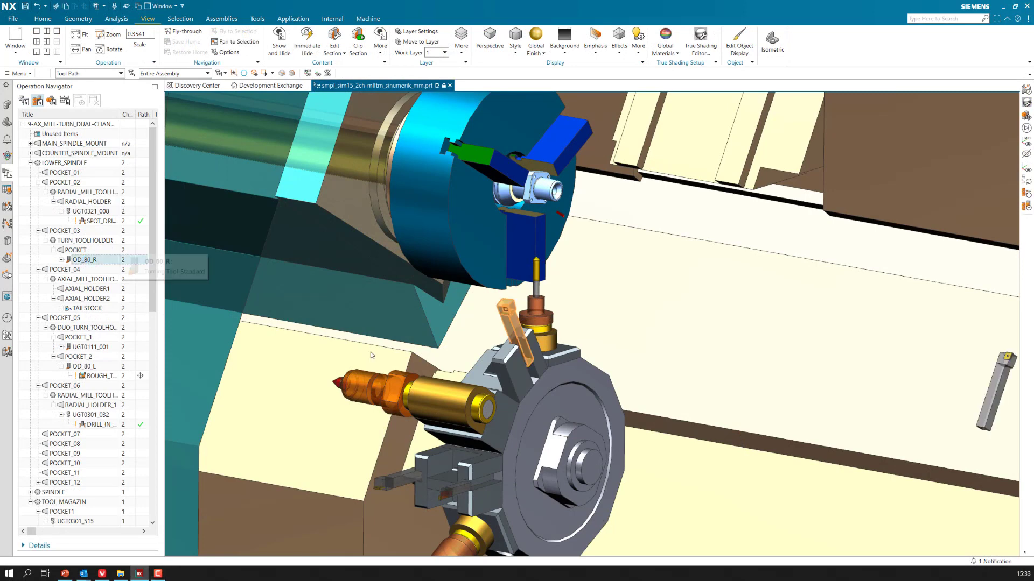
scroll(193, 299, up, 5)
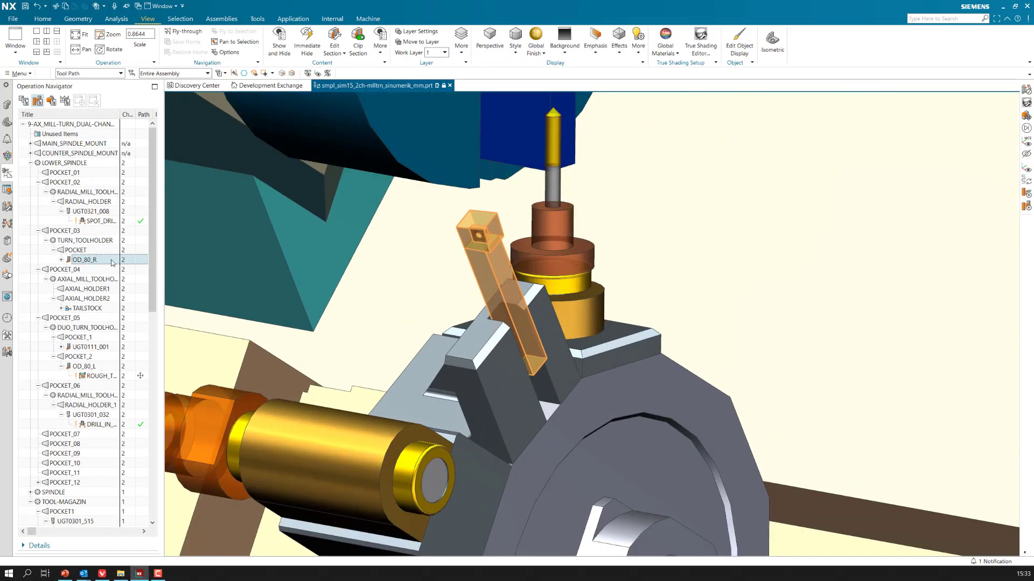
double_click(111, 259)
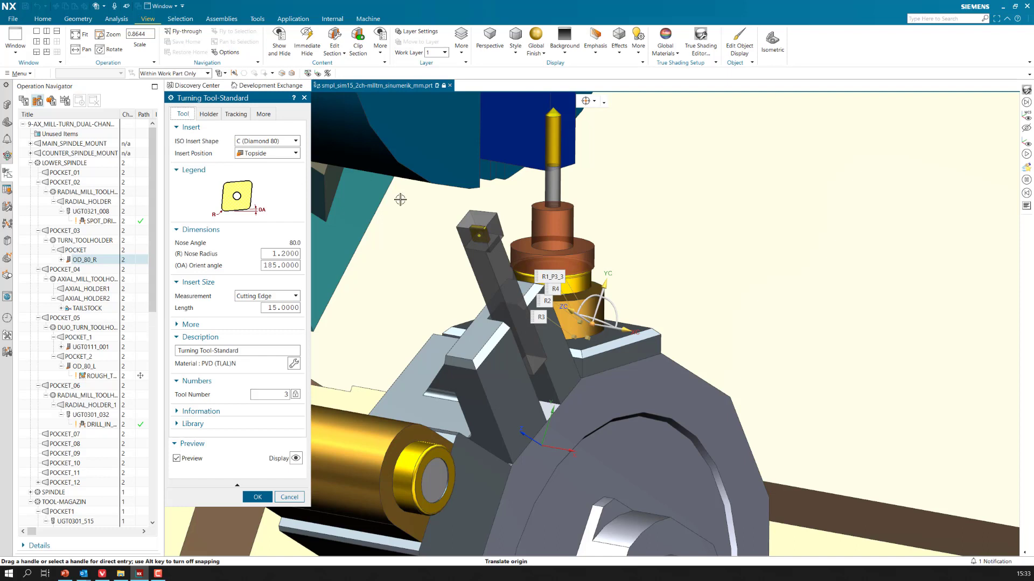
click(264, 114)
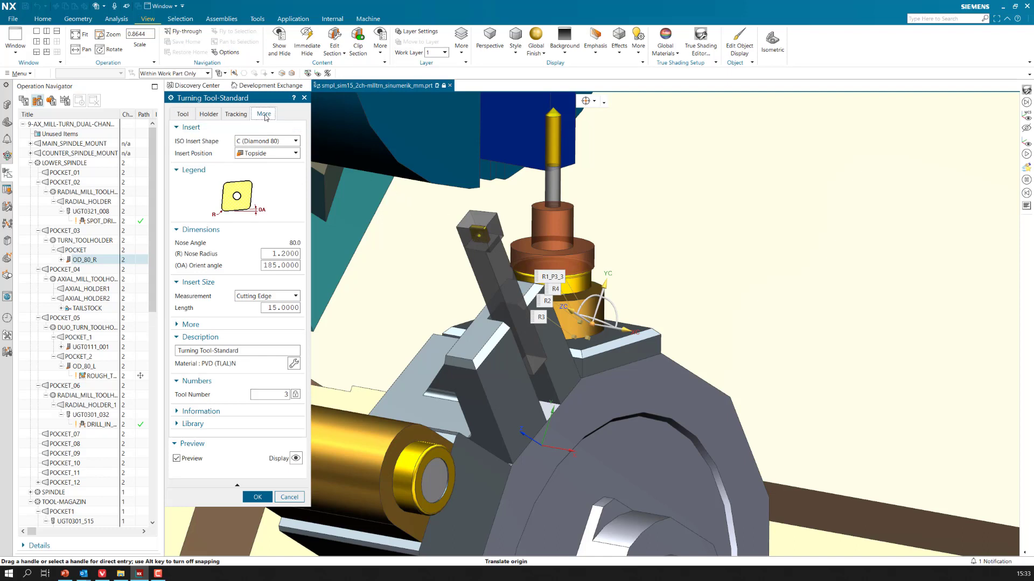
drag(272, 178, 275, 178)
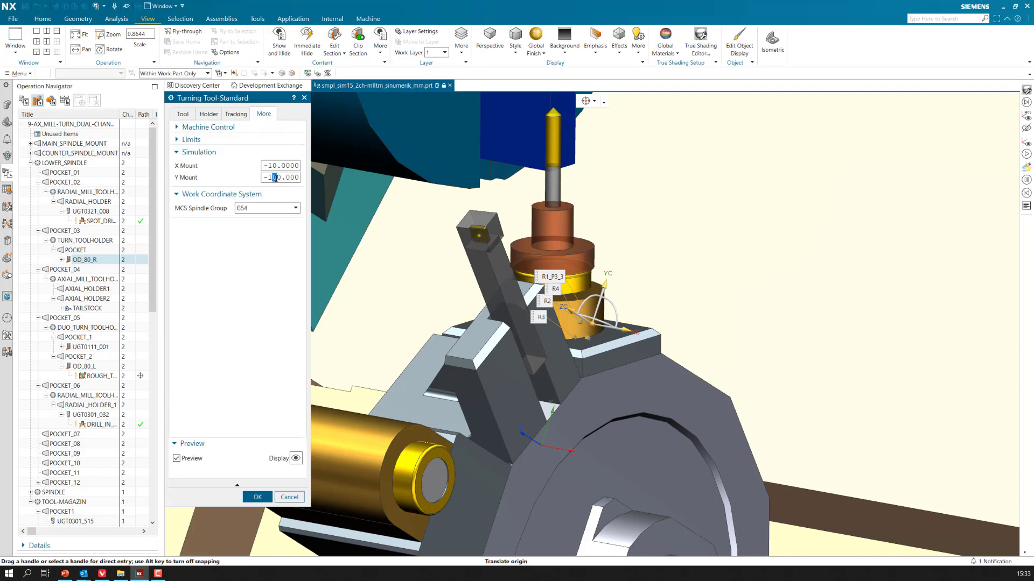
text(5)
key(Return)
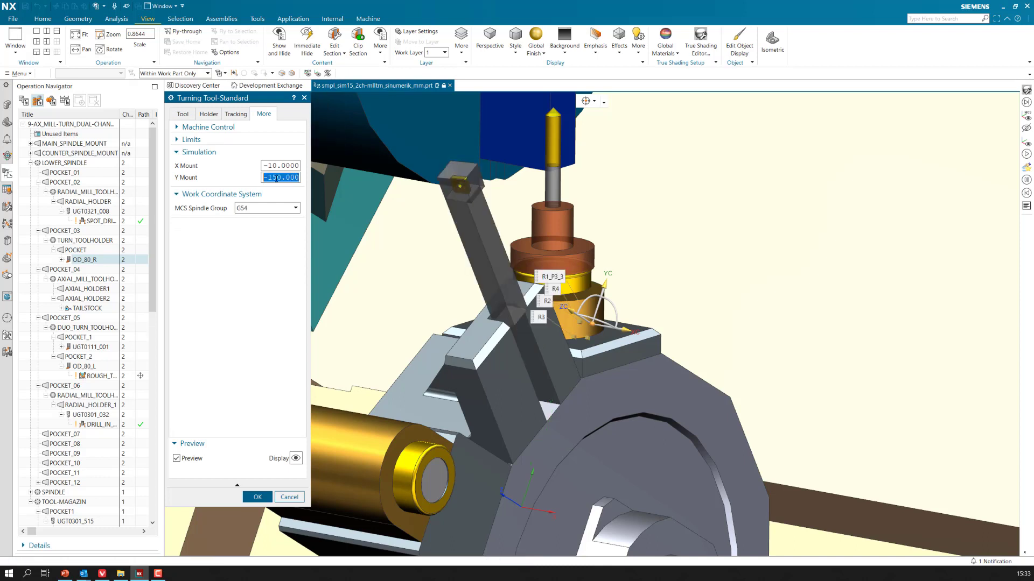
- Set OD_80_R's simulation X Mount to -15
drag(272, 165, 277, 166)
text(5)
key(Return)
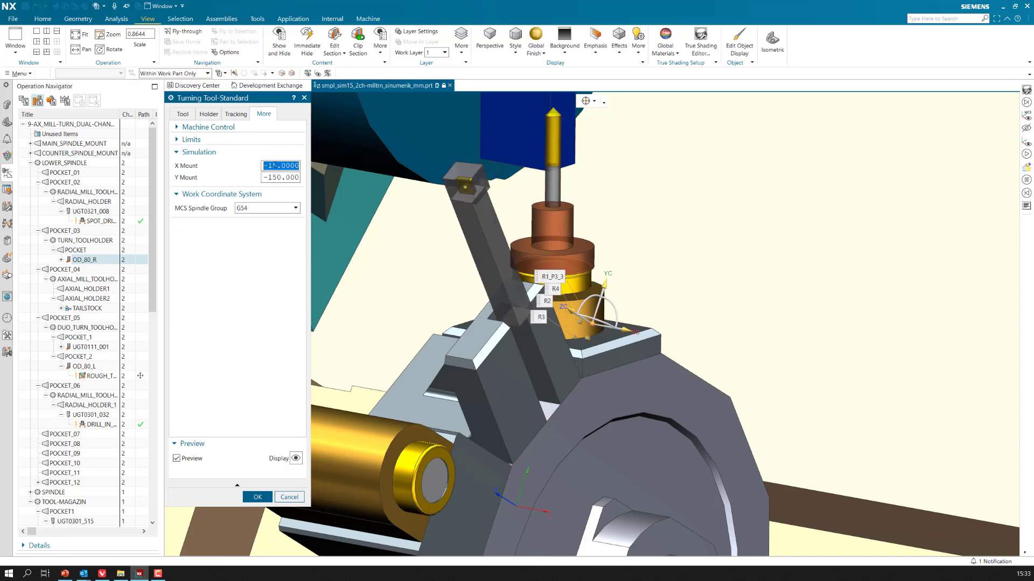
- Try OD_80_R with a simulation Y Mount of -130, and with -80
click(272, 176)
key(Delete)
text(3)
key(Return)
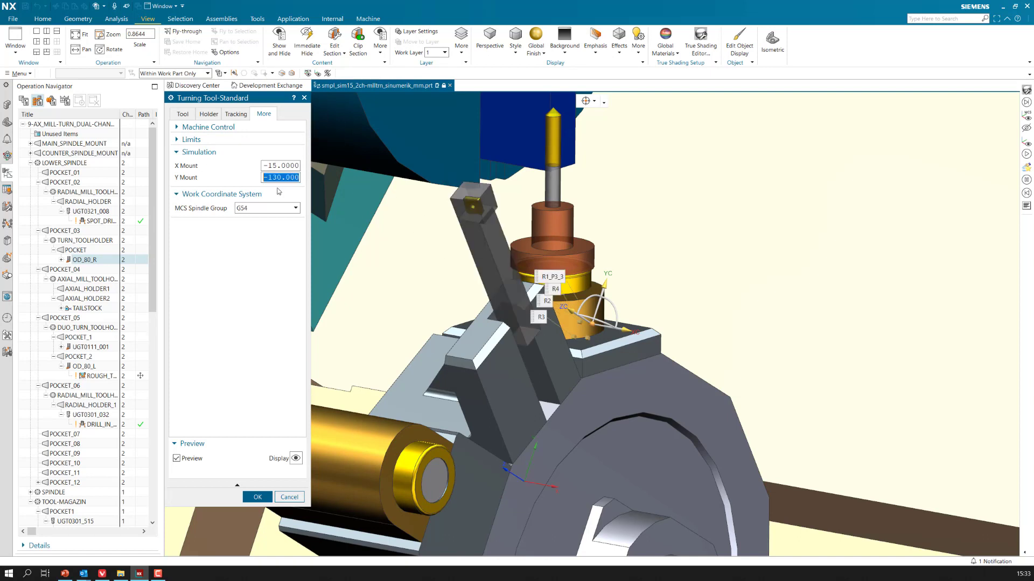
text(-80)
key(Return)
- Set the Y Mount to -120 while viewing the mounting coordinate system on the separate tool display
scroll(388, 247, down, 7)
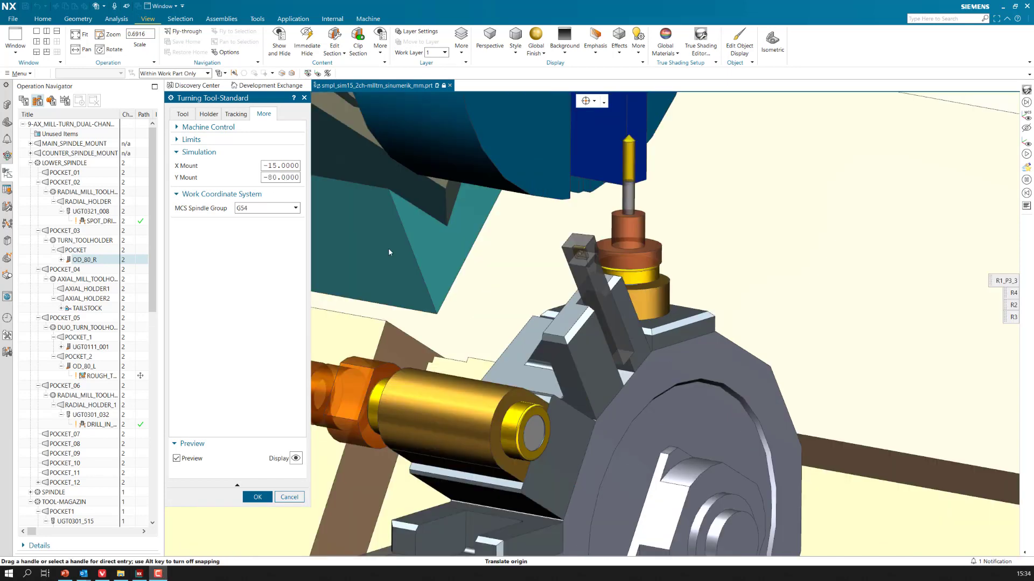
scroll(702, 281, up, 1)
scroll(702, 280, up, 8)
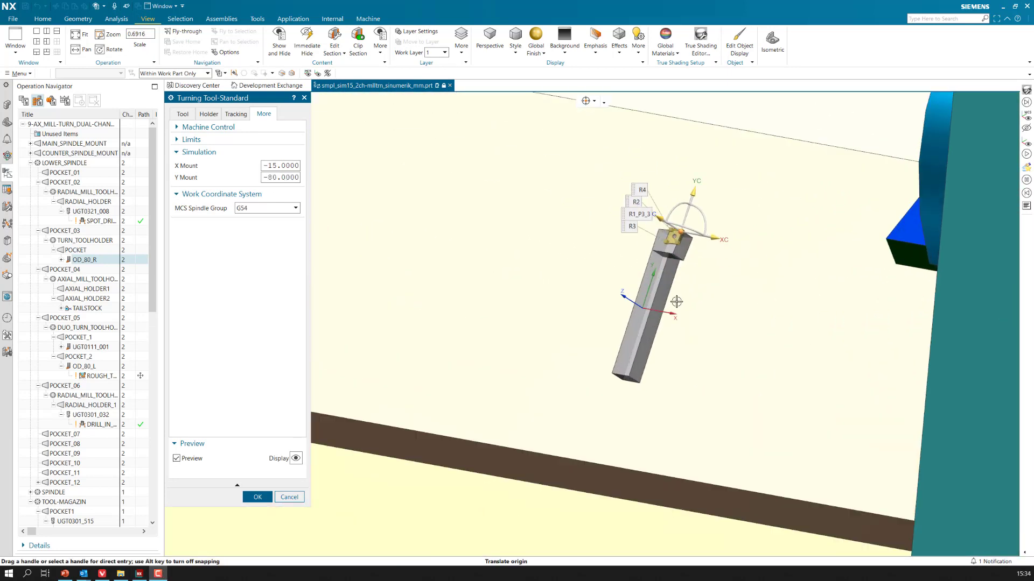
click(267, 178)
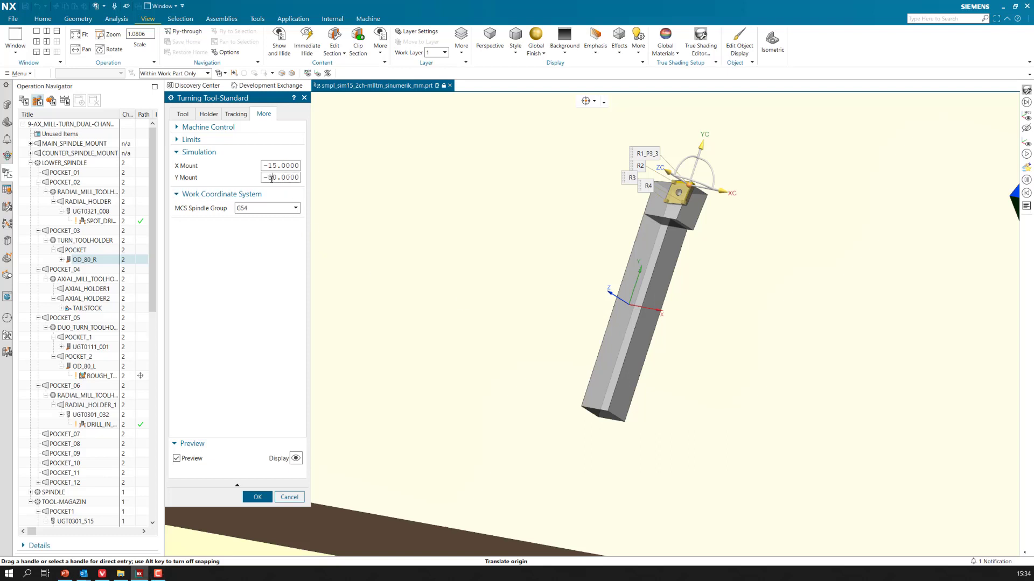
text(12)
key(Return)
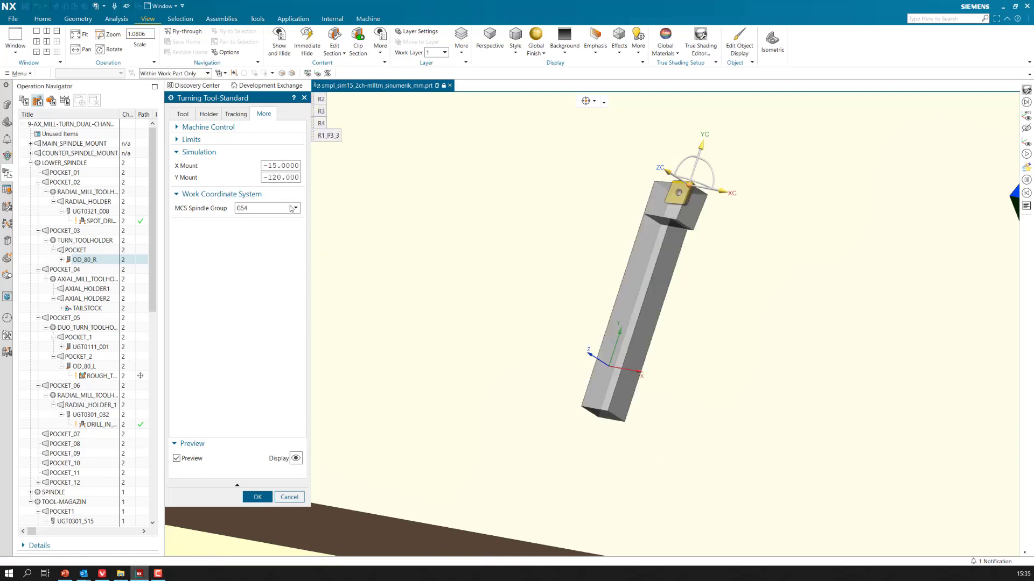
- Set OD_80_R's simulation X Mount to -10 and Y Mount to -150
click(273, 166)
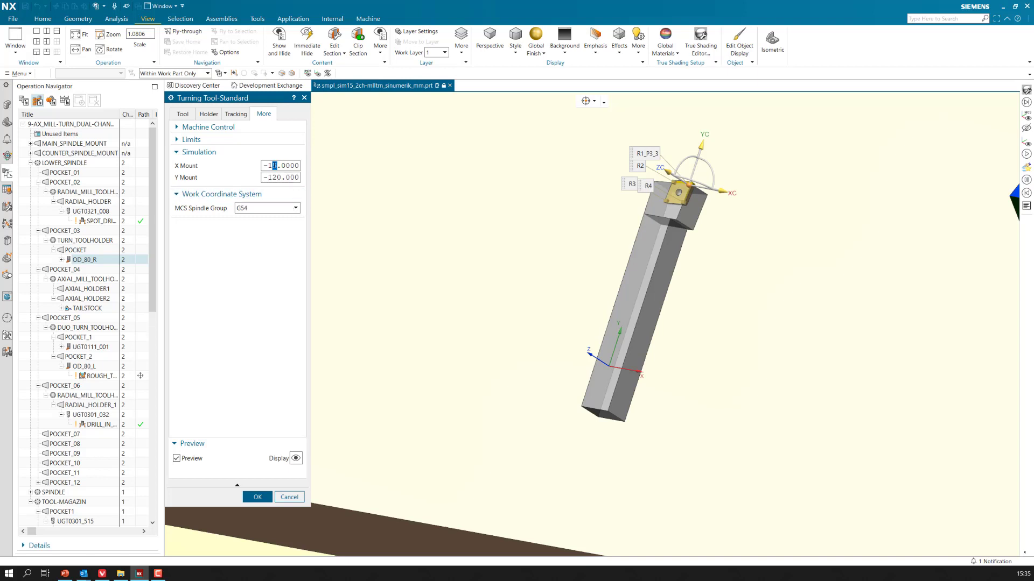
key(Delete)
key(Return)
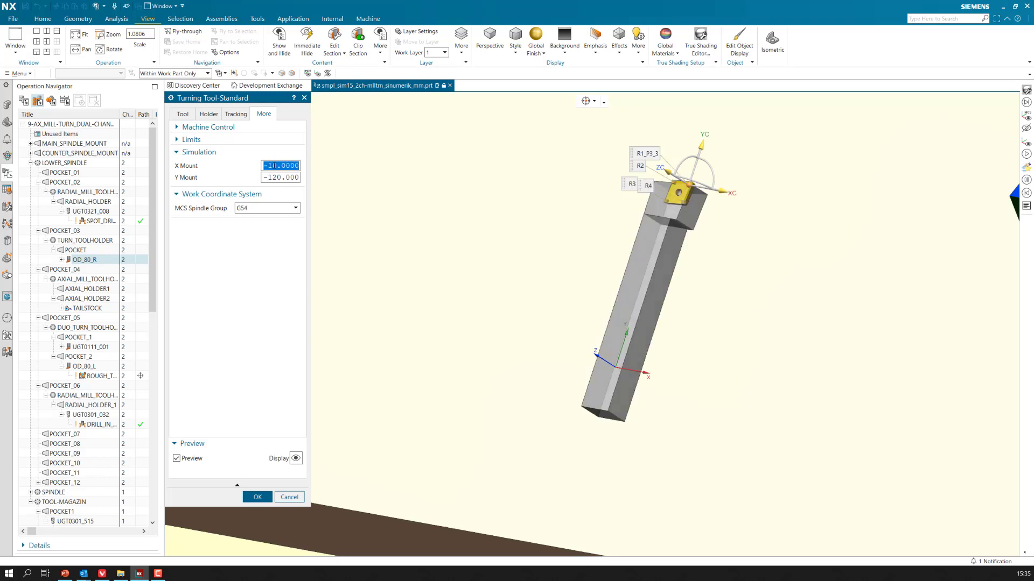
click(274, 177)
key(Return)
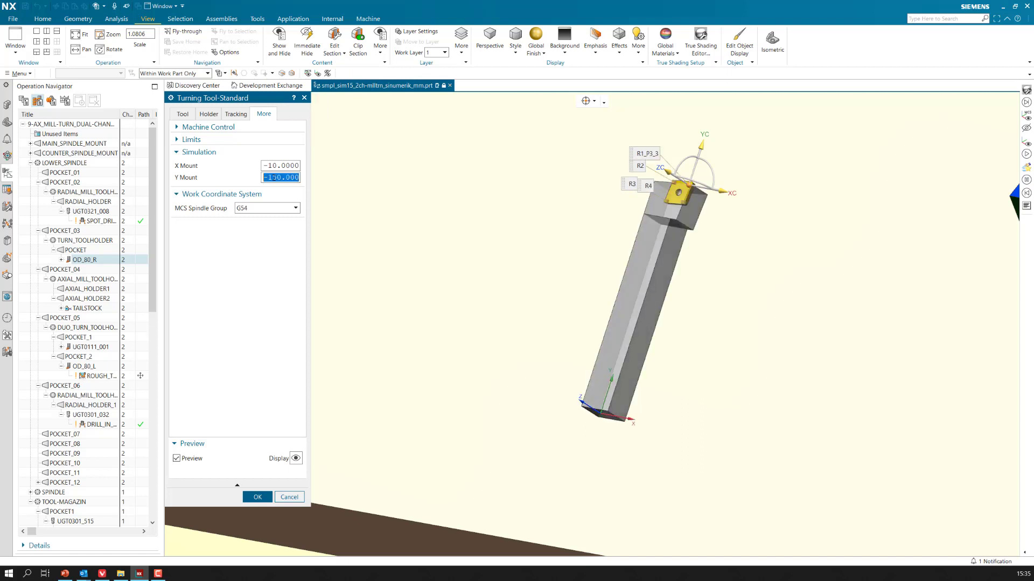